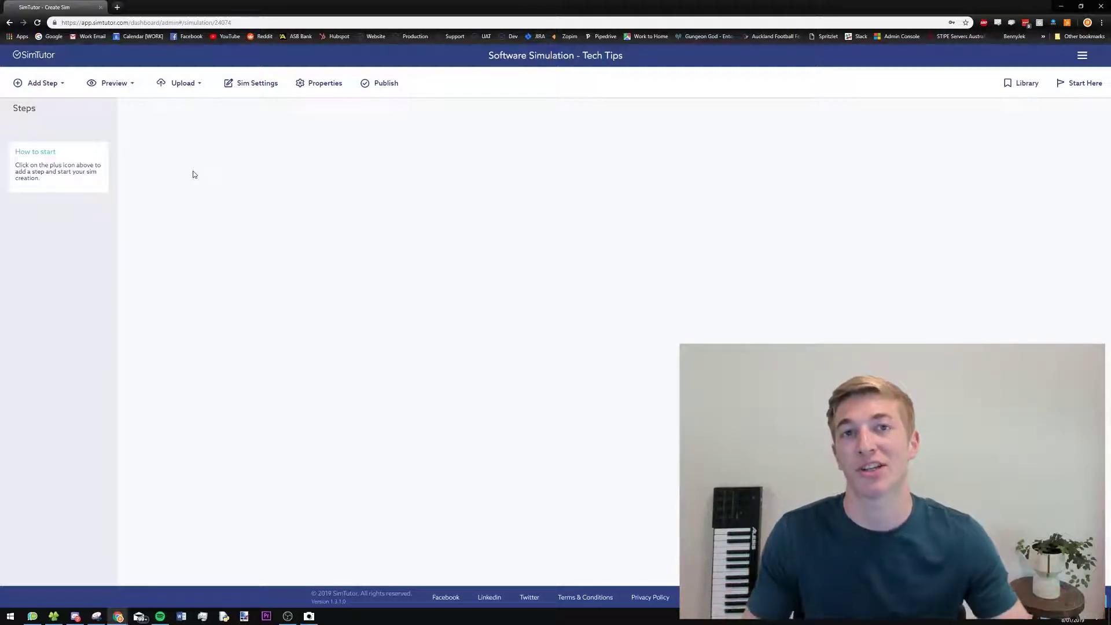
{"action": "left_click", "coordinate": [54, 90]}
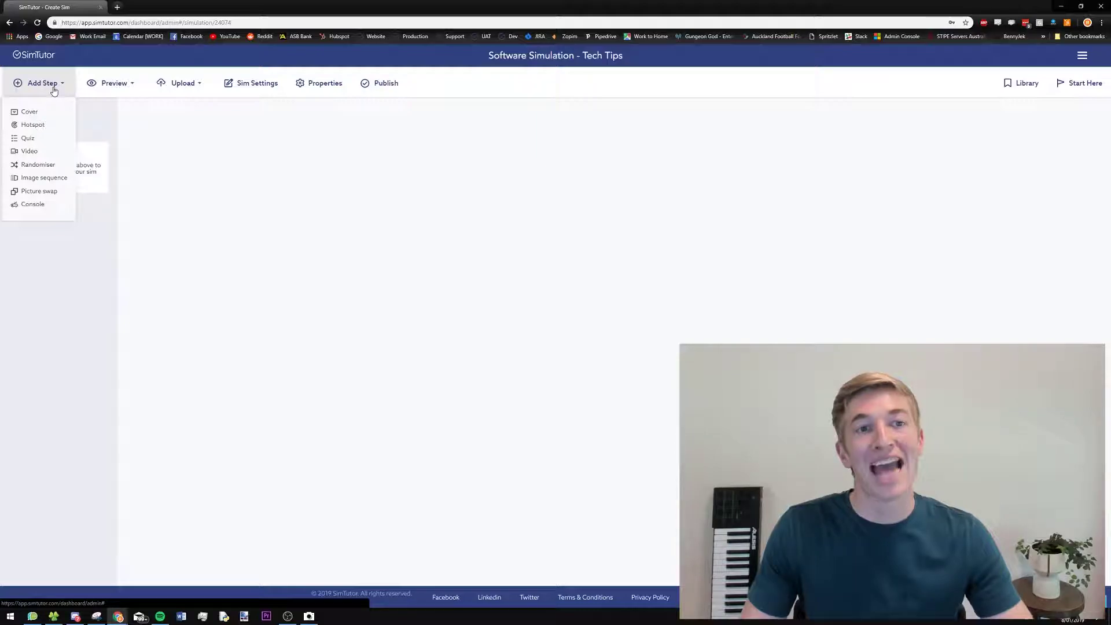
{"action": "left_click", "coordinate": [32, 154]}
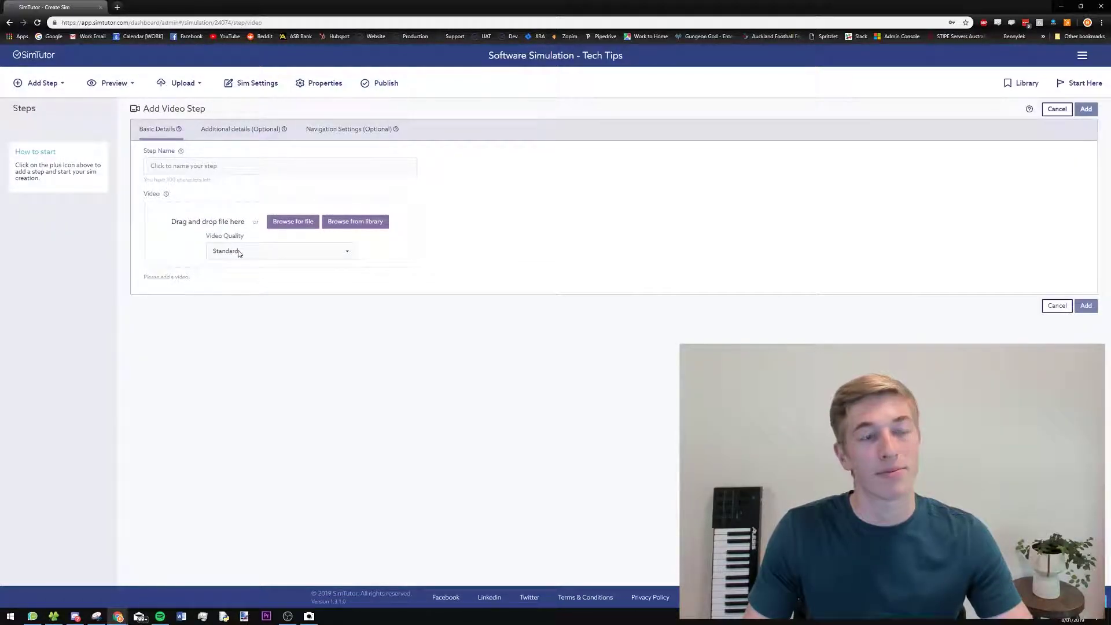
{"action": "left_click", "coordinate": [241, 252]}
{"action": "left_click", "coordinate": [254, 276]}
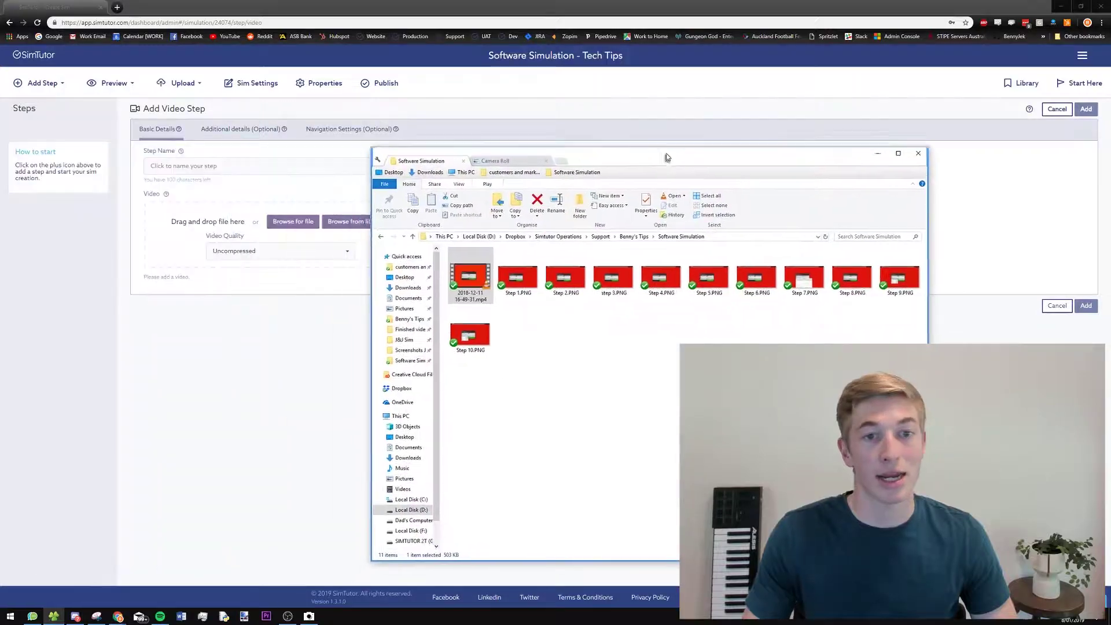
{"action": "left_click_drag", "start_coordinate": [529, 261], "coordinate": [258, 237]}
Name the video step "Video", add it to the simulation and play the uploaded clip
{"action": "left_click", "coordinate": [230, 172]}
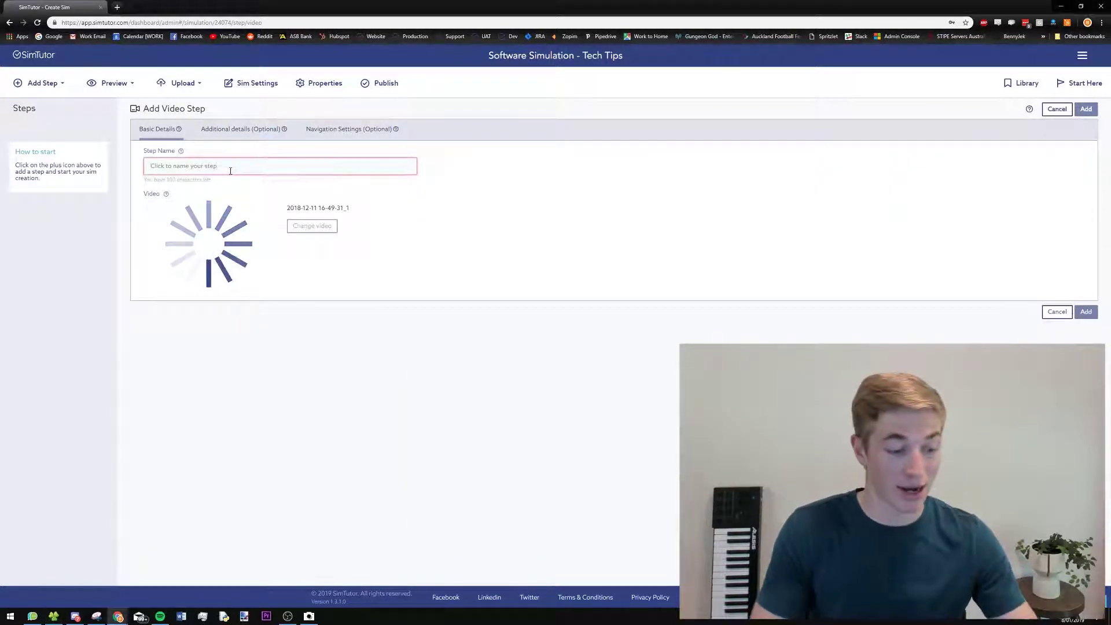
{"action": "type", "text": "Video"}
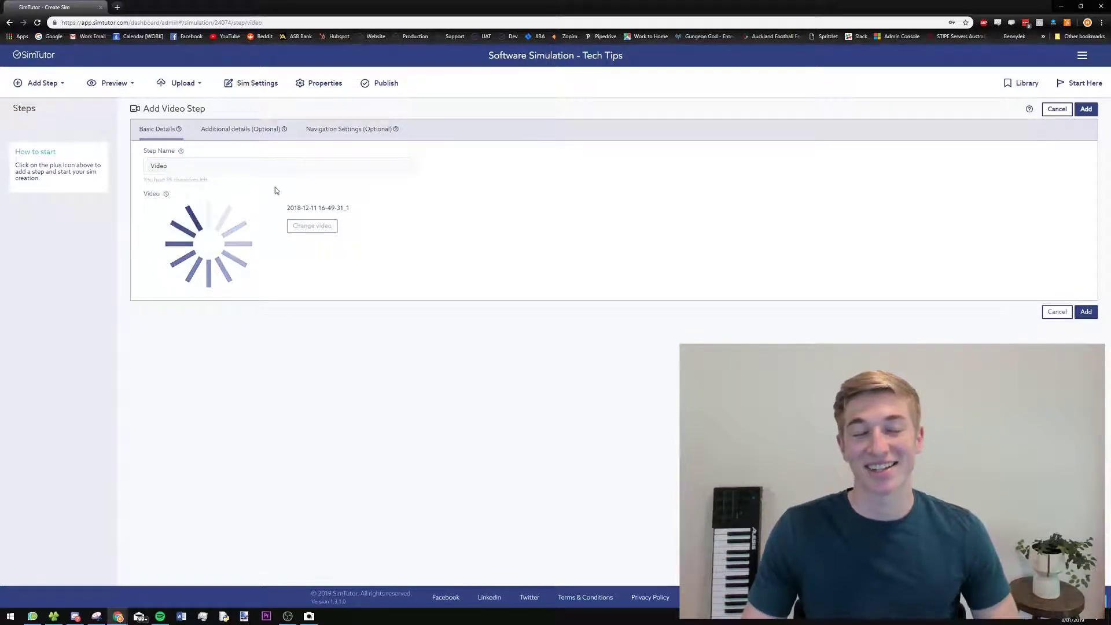
{"action": "left_click", "coordinate": [1086, 110]}
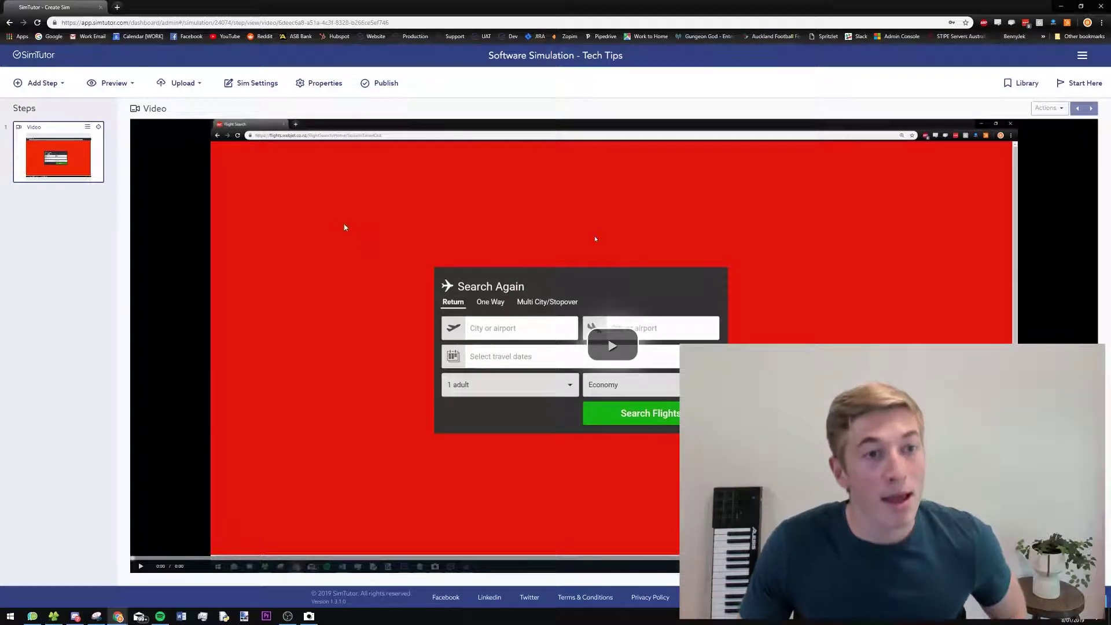
{"action": "left_click", "coordinate": [594, 238]}
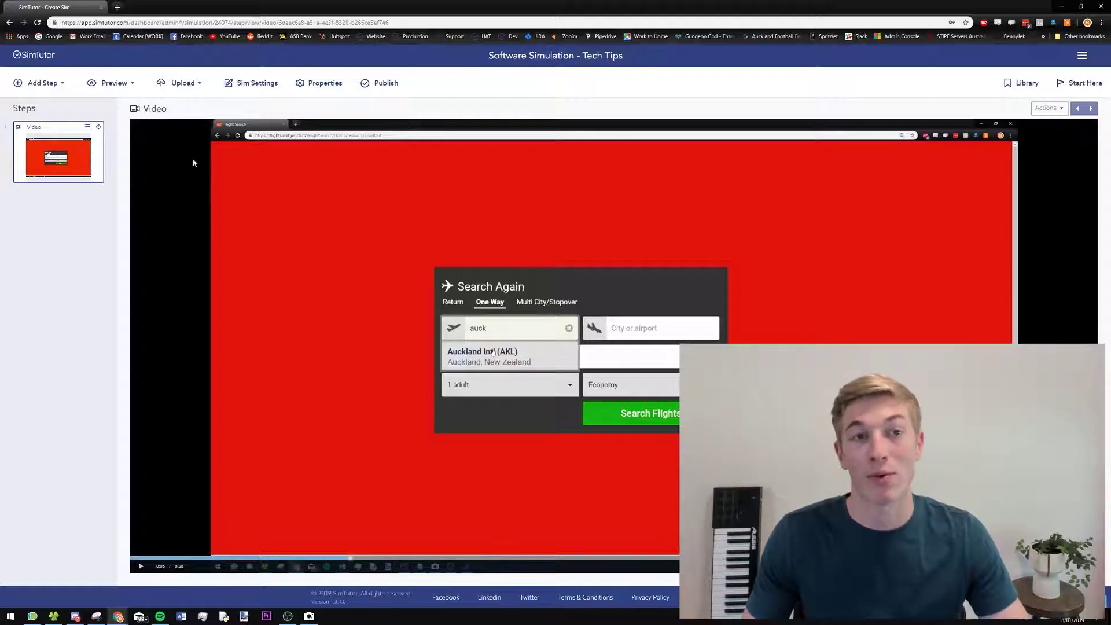
Start a hotspot step and view Step 1.PNG from the Software Simulation folder at full size
{"action": "left_click", "coordinate": [43, 83]}
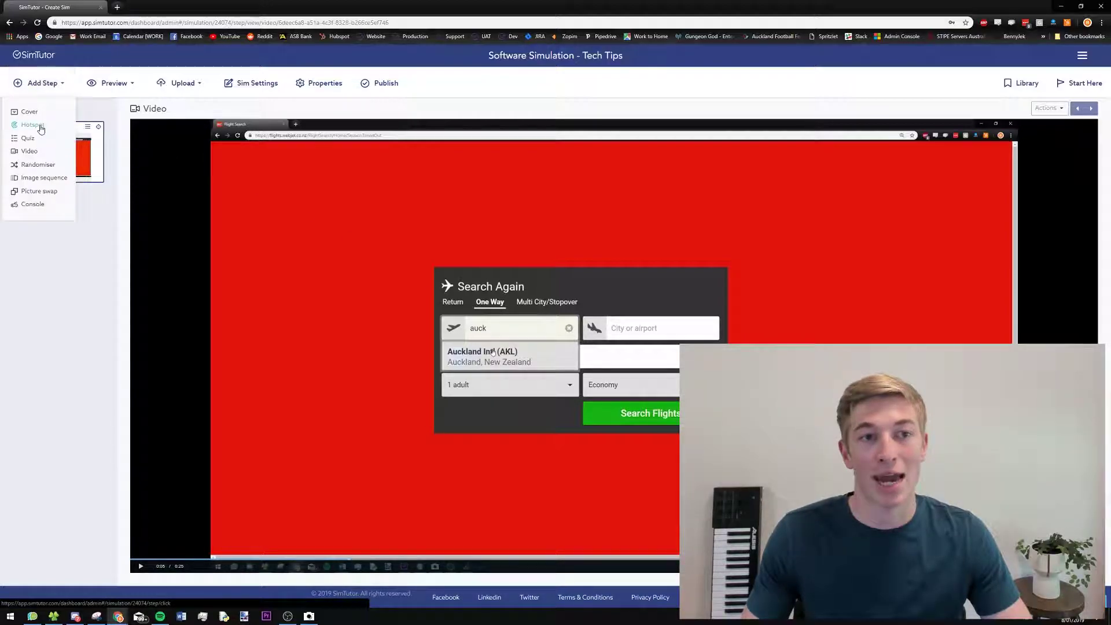
{"action": "left_click", "coordinate": [32, 125]}
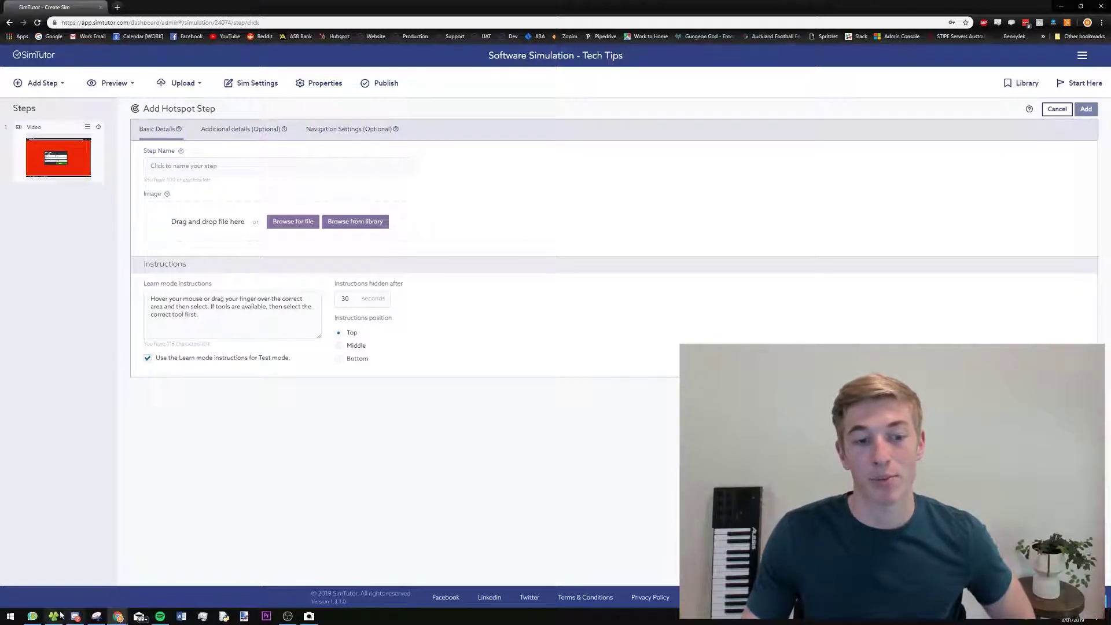
{"action": "left_click", "coordinate": [55, 573]}
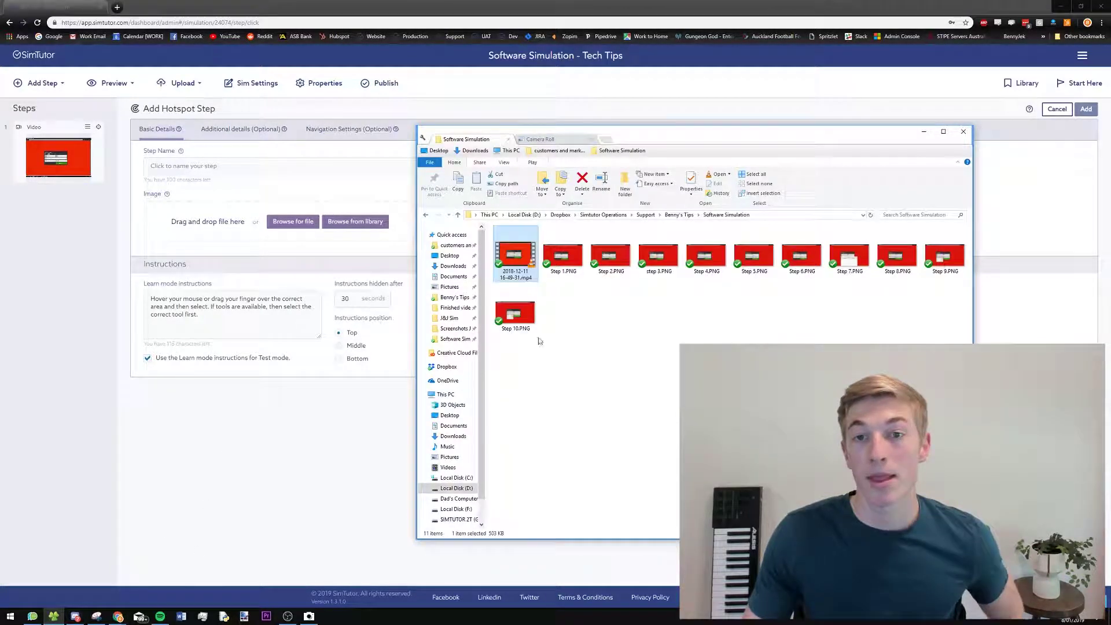
{"action": "left_click", "coordinate": [564, 258]}
{"action": "double_click", "coordinate": [564, 258]}
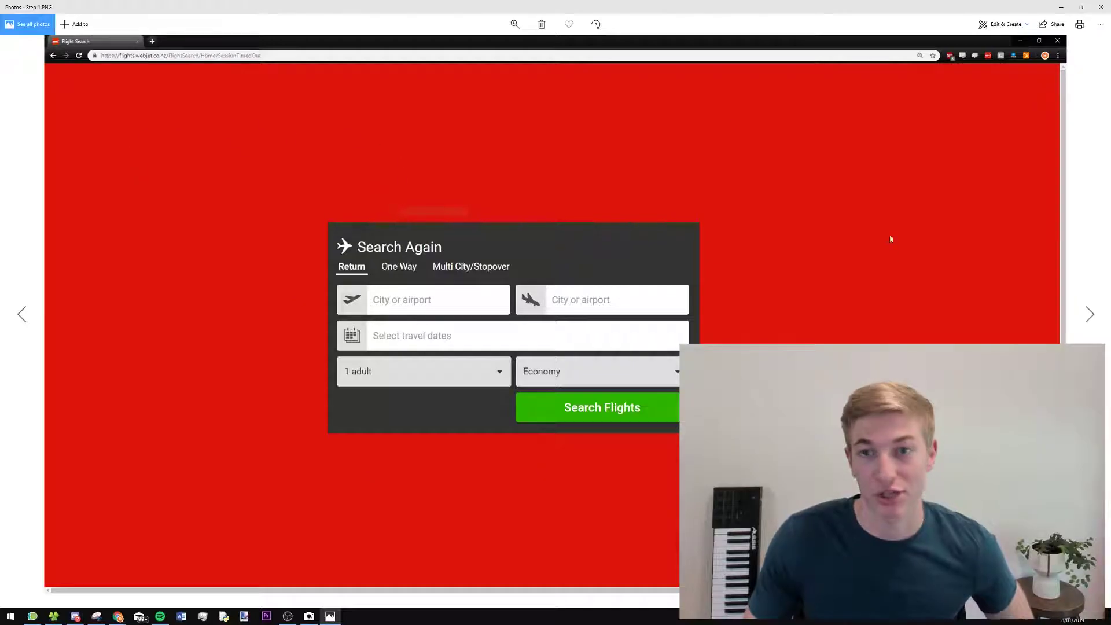
{"action": "left_click", "coordinate": [1101, 7]}
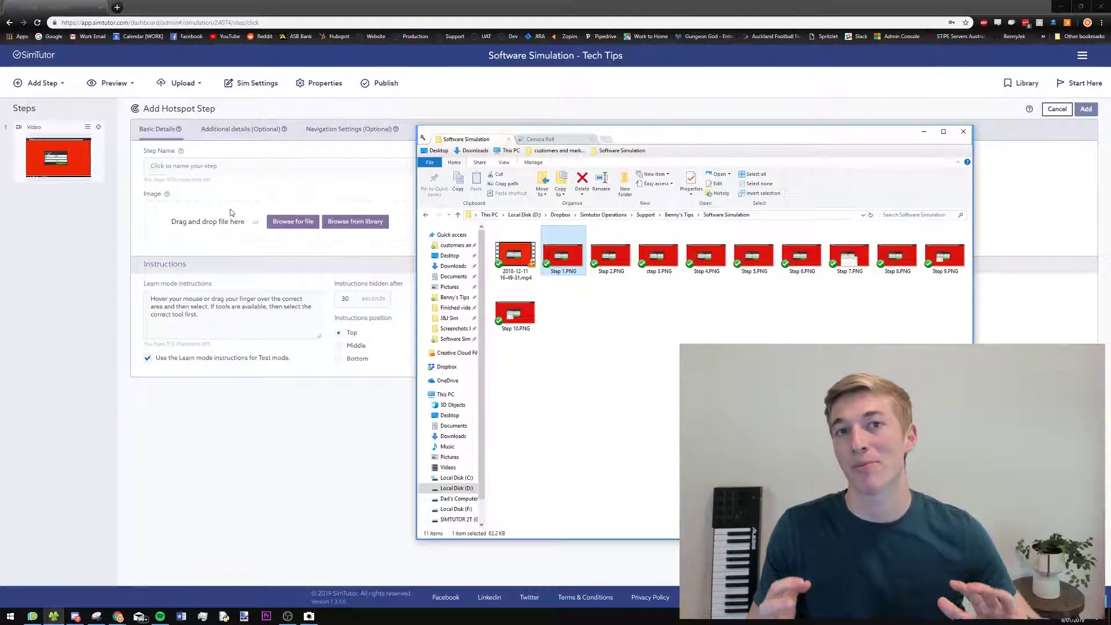
Name the hotspot step "Click one way" and upload Step 1.PNG as its image
{"action": "left_click", "coordinate": [232, 167]}
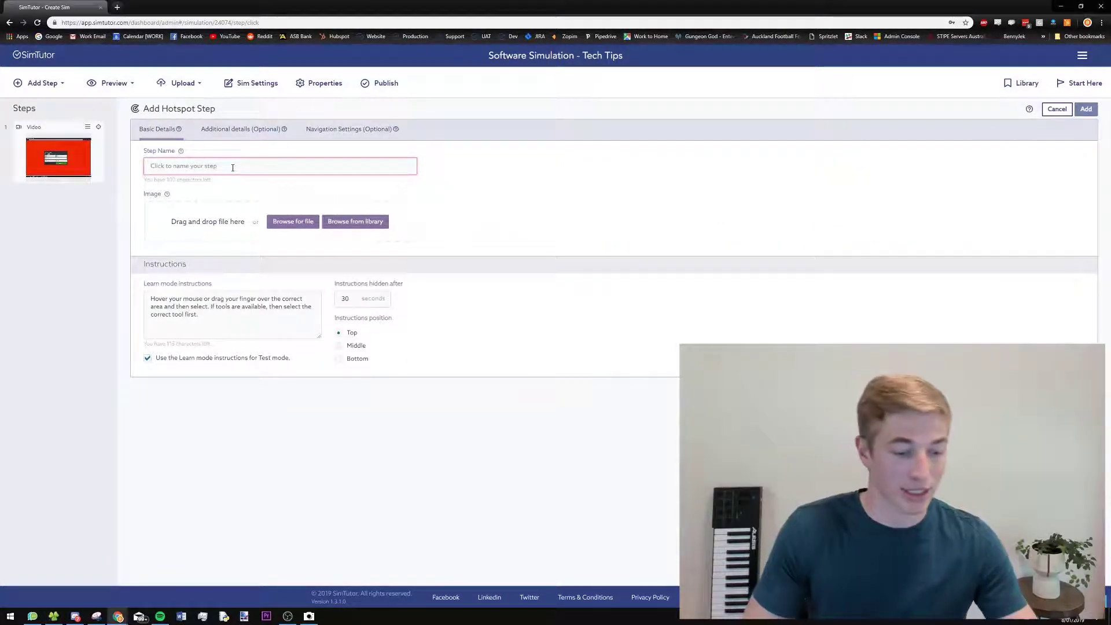
{"action": "type", "text": "Click one way"}
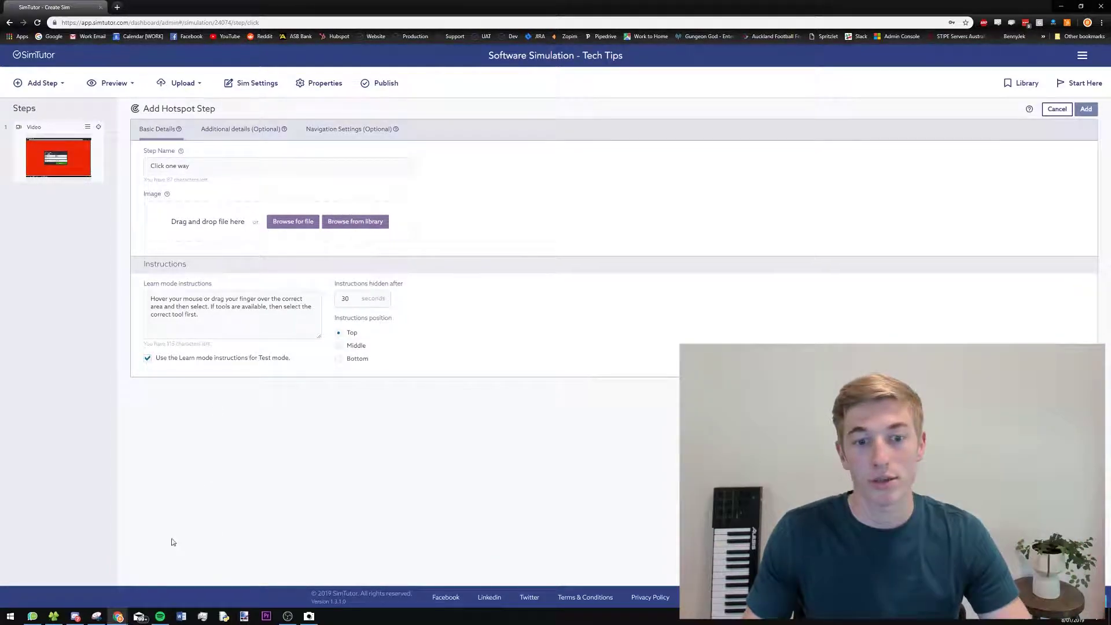
{"action": "left_click", "coordinate": [53, 616]}
{"action": "left_click_drag", "start_coordinate": [554, 265], "coordinate": [241, 223]}
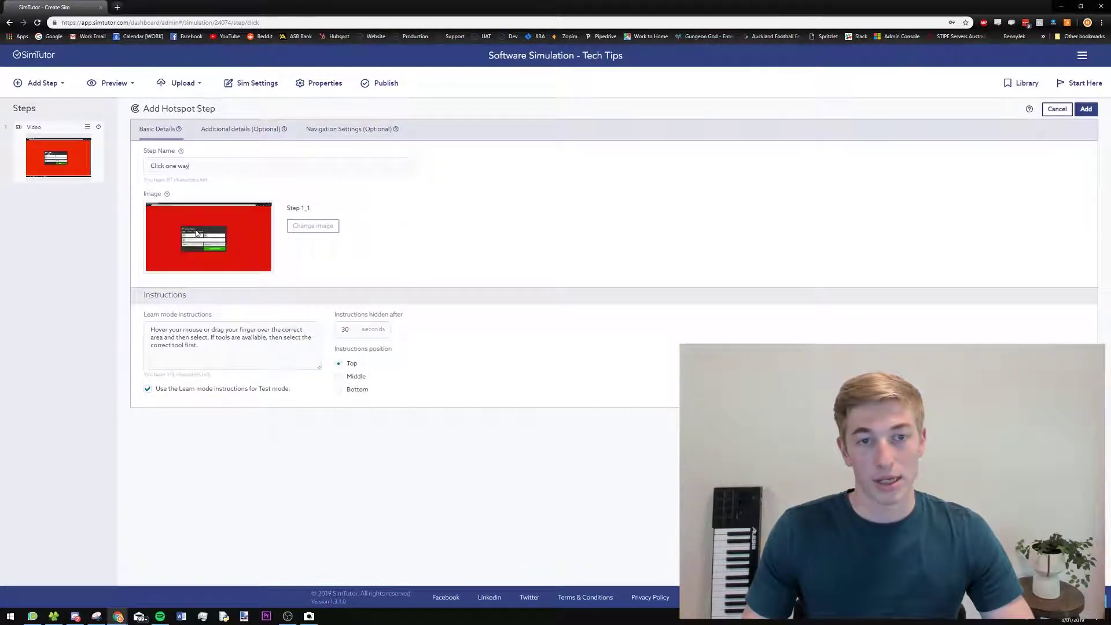
Replace the learn mode instructions with 'Click on "One way"' and add the hotspot step to the simulation
{"action": "left_click_drag", "start_coordinate": [235, 347], "coordinate": [97, 304]}
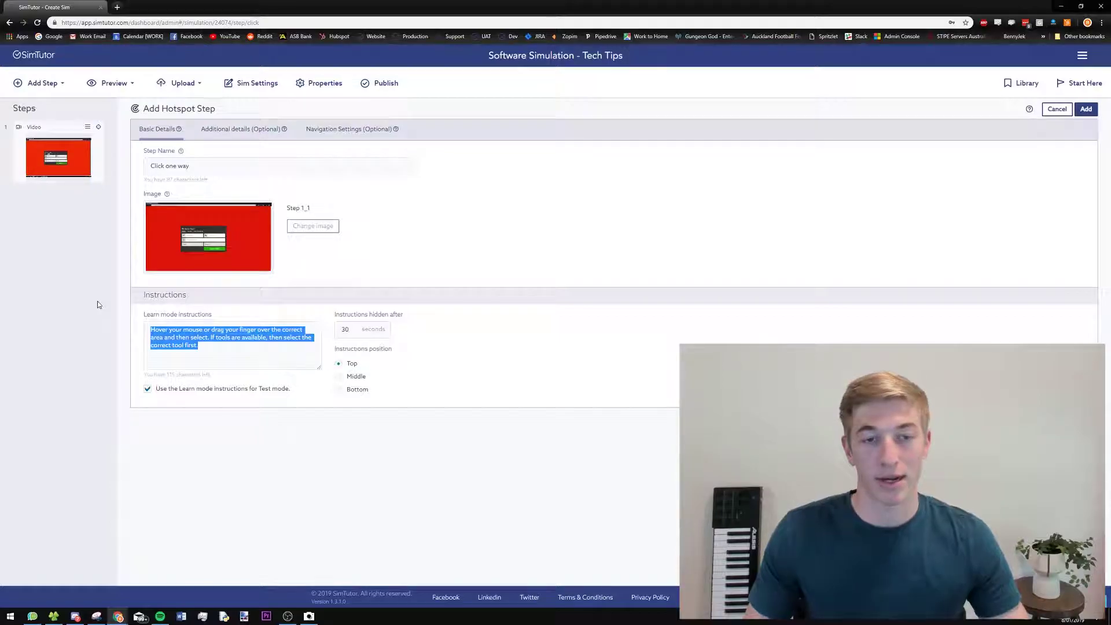
{"action": "type", "text": "Click"}
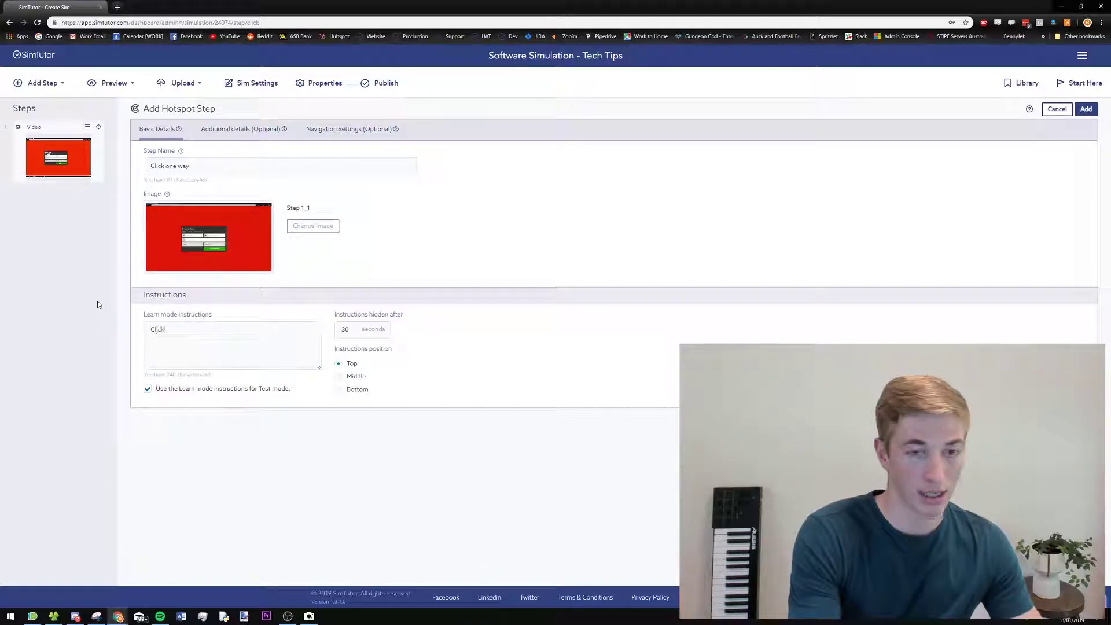
{"action": "type", "text": " on \"One way"}
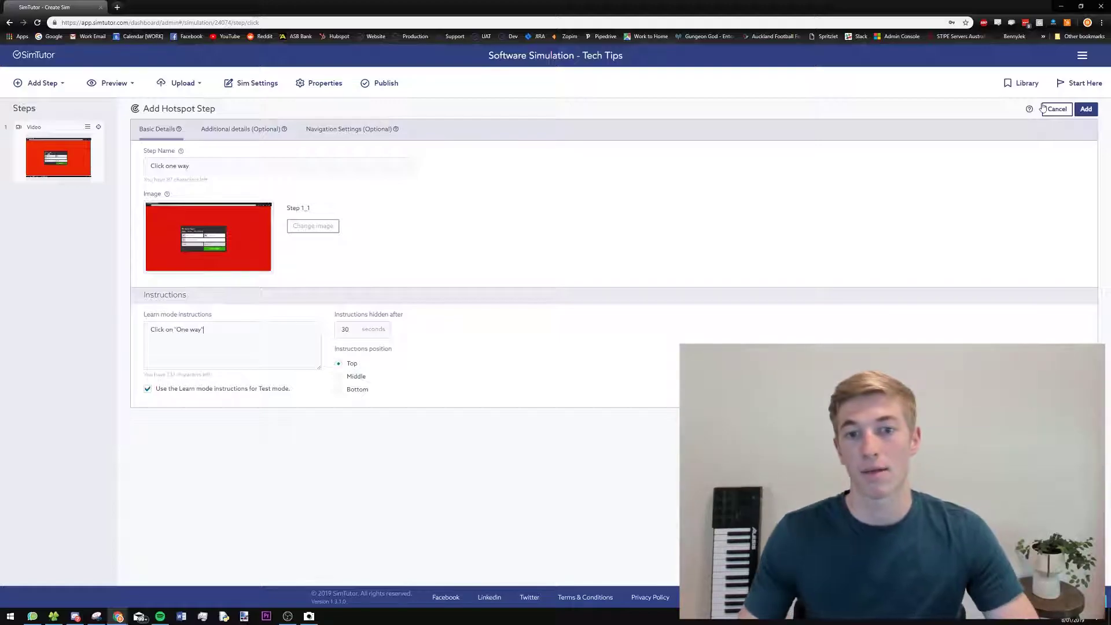
{"action": "left_click", "coordinate": [1077, 109]}
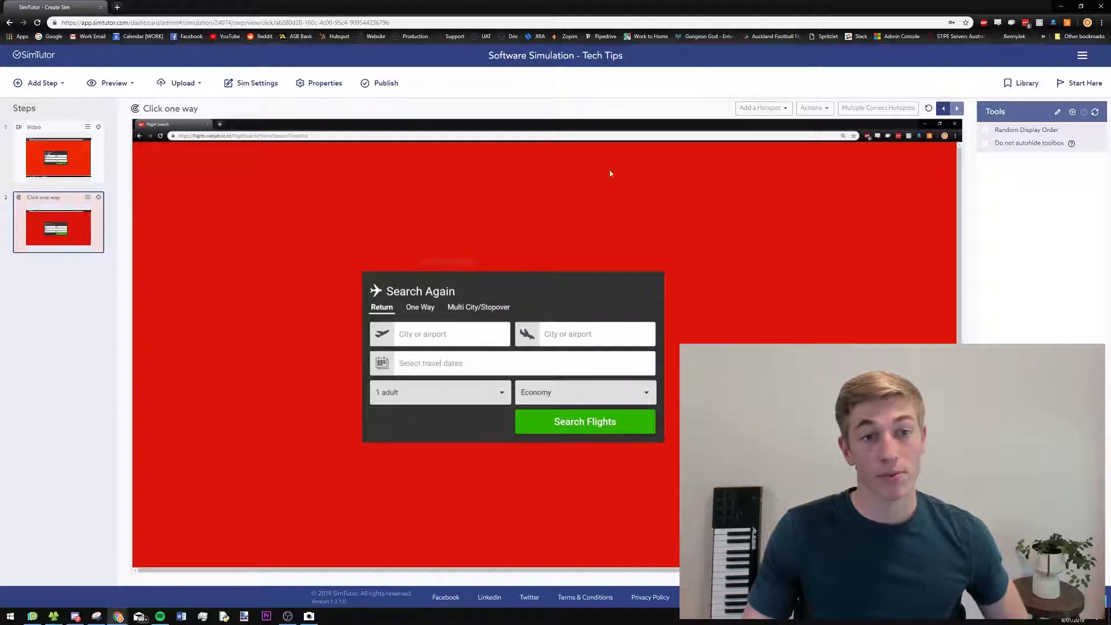
Draw a square hotspot and fit it over the One Way option in the flight search form
{"action": "left_click", "coordinate": [763, 107]}
{"action": "left_click", "coordinate": [752, 158]}
{"action": "left_click_drag", "start_coordinate": [240, 211], "coordinate": [504, 386]}
{"action": "left_click_drag", "start_coordinate": [554, 452], "coordinate": [440, 316]}
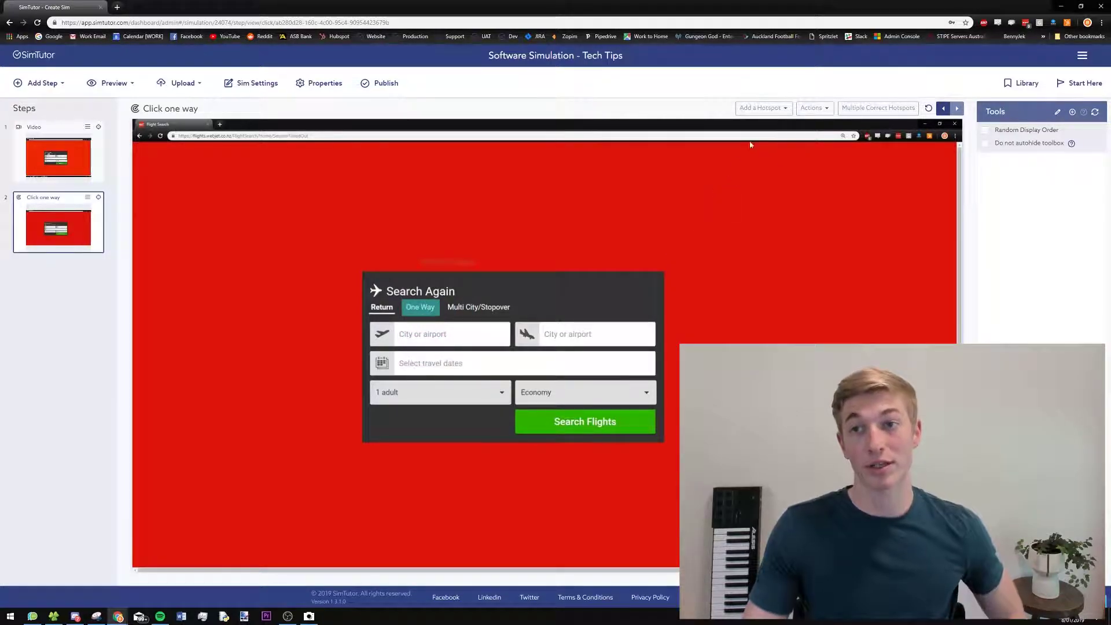
{"action": "left_click", "coordinate": [769, 109]}
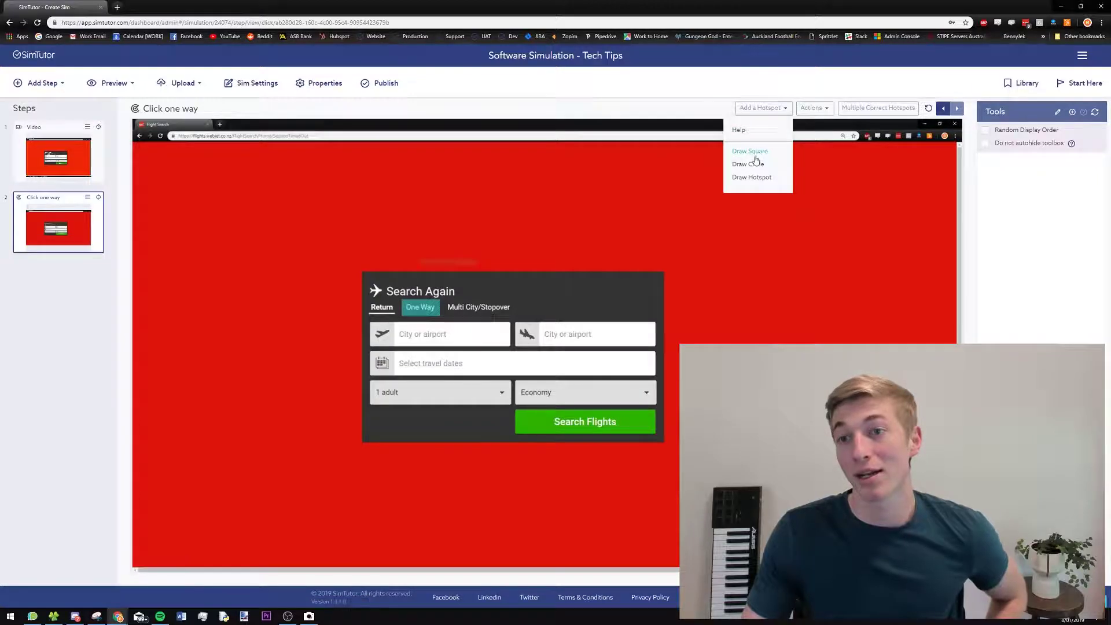
{"action": "left_click", "coordinate": [434, 304]}
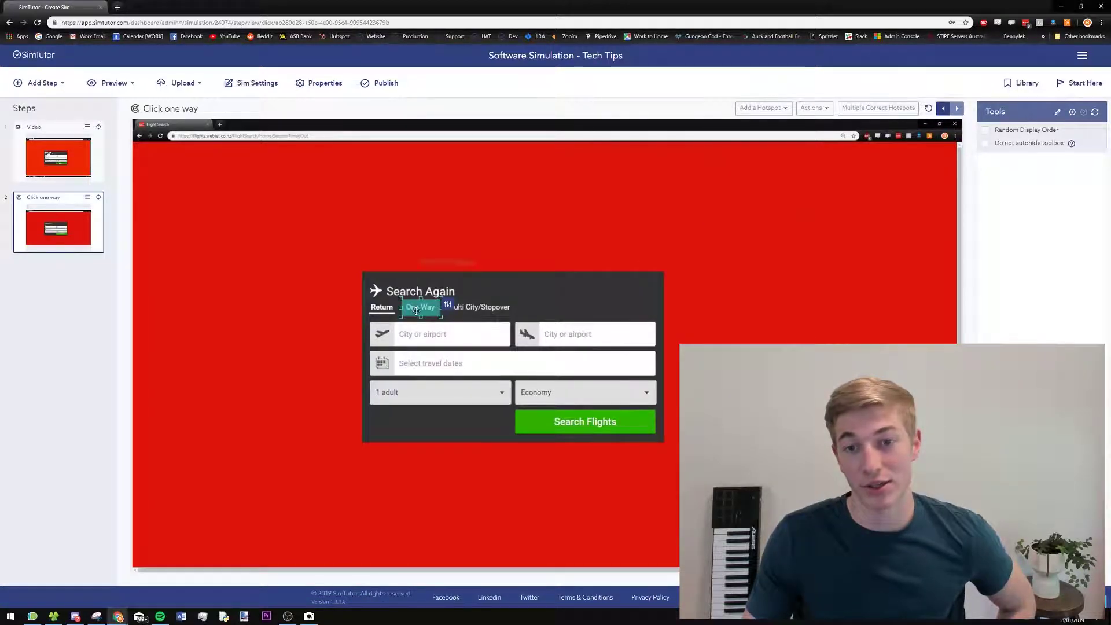
{"action": "mouse_move", "coordinate": [424, 309]}
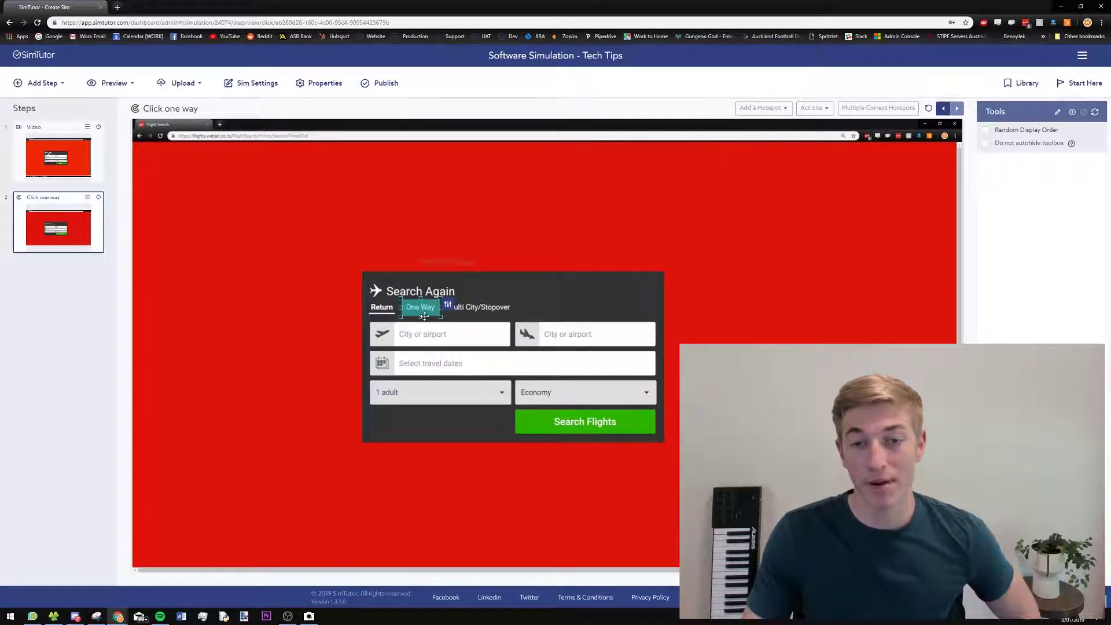
Review the learn mode instructions in the "Click one way" step's settings and save the step
{"action": "left_click", "coordinate": [813, 108]}
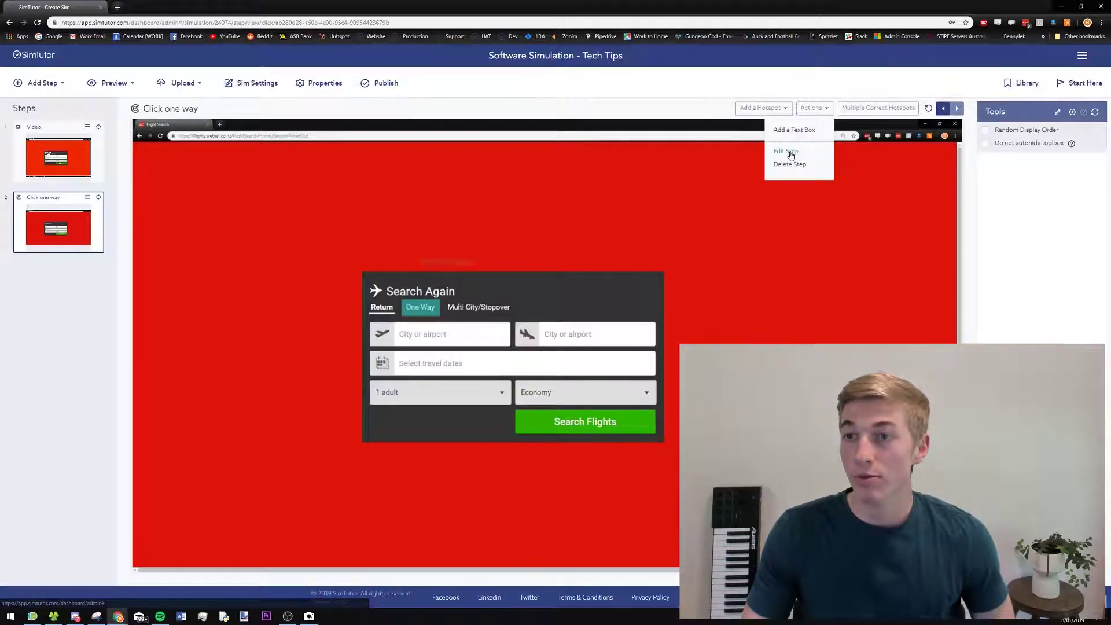
{"action": "left_click", "coordinate": [787, 151]}
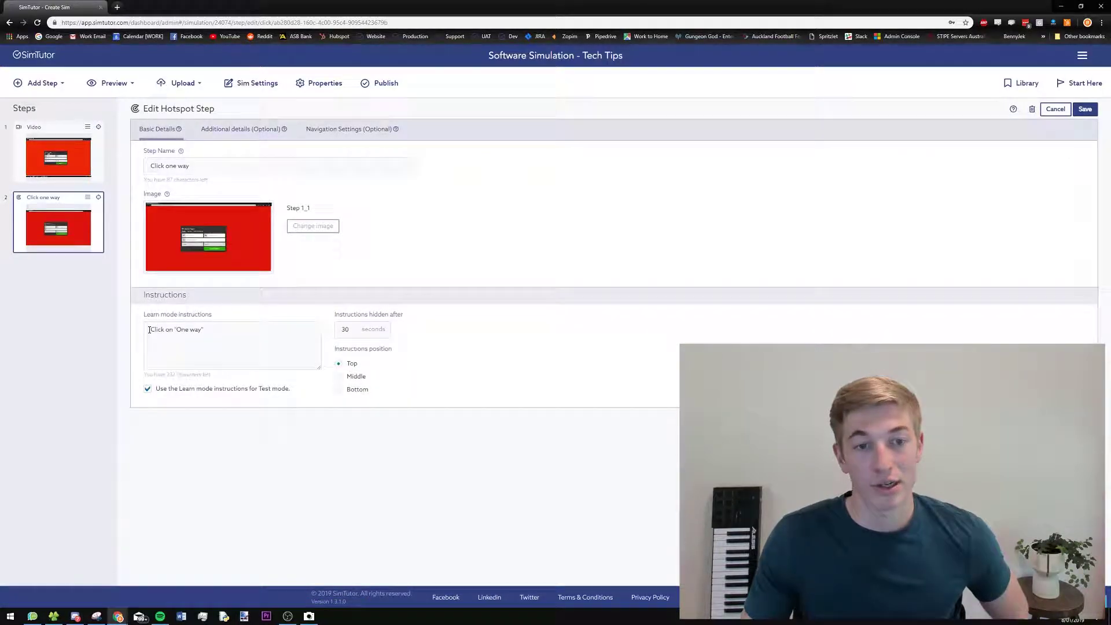
{"action": "left_click_drag", "start_coordinate": [149, 330], "coordinate": [201, 331]}
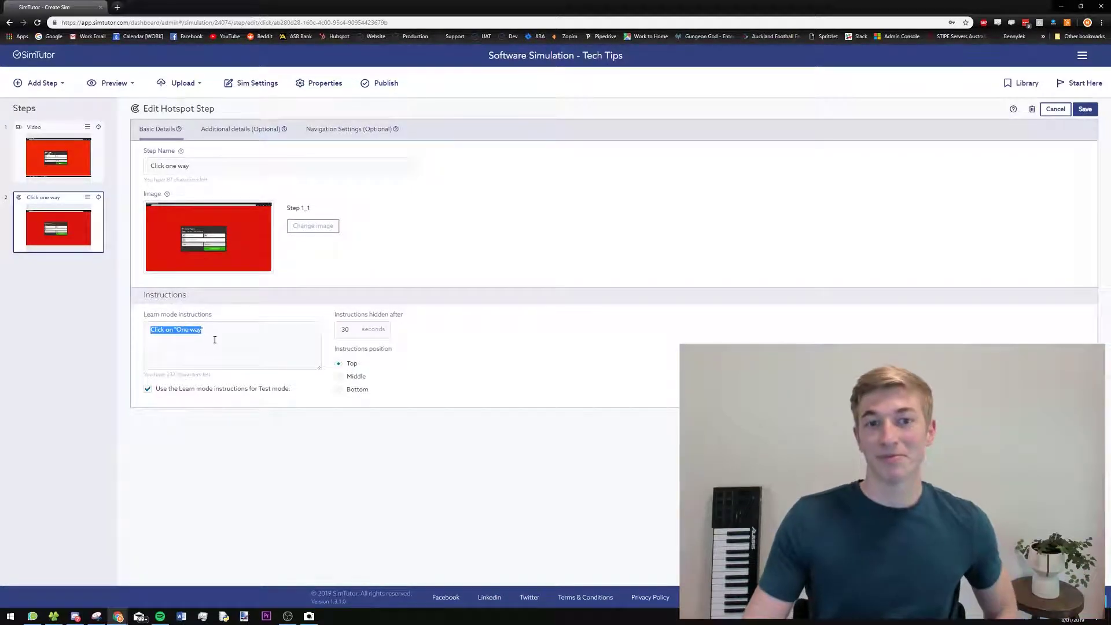
{"action": "left_click", "coordinate": [1084, 110]}
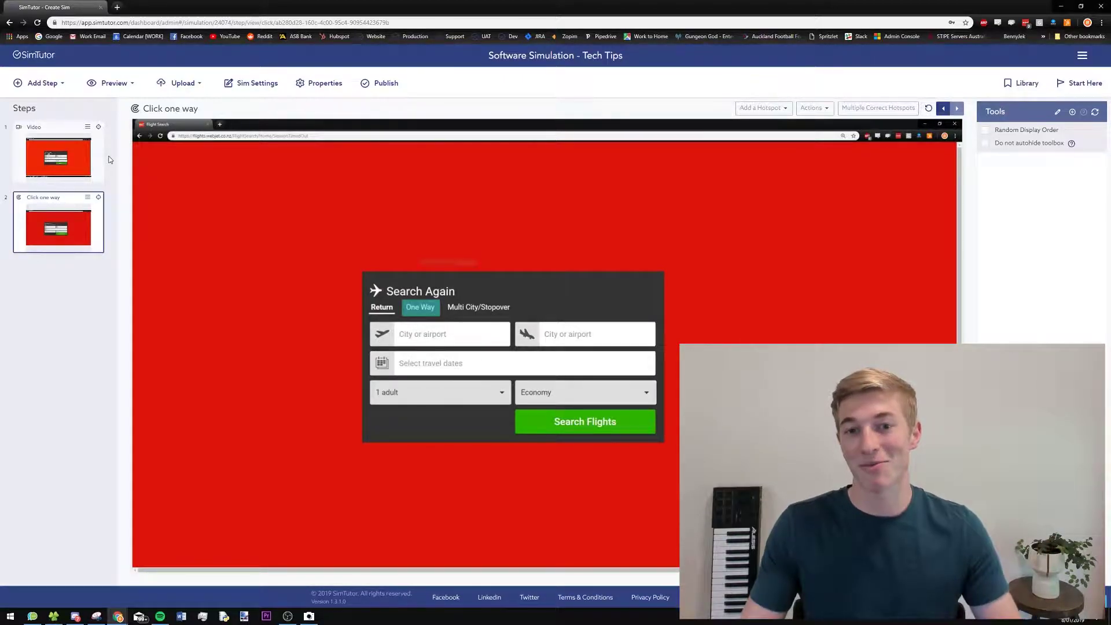
Examine the Step 2.PNG and step 3.PNG screenshots to compare the departure field before and after text entry
{"action": "left_click", "coordinate": [35, 85]}
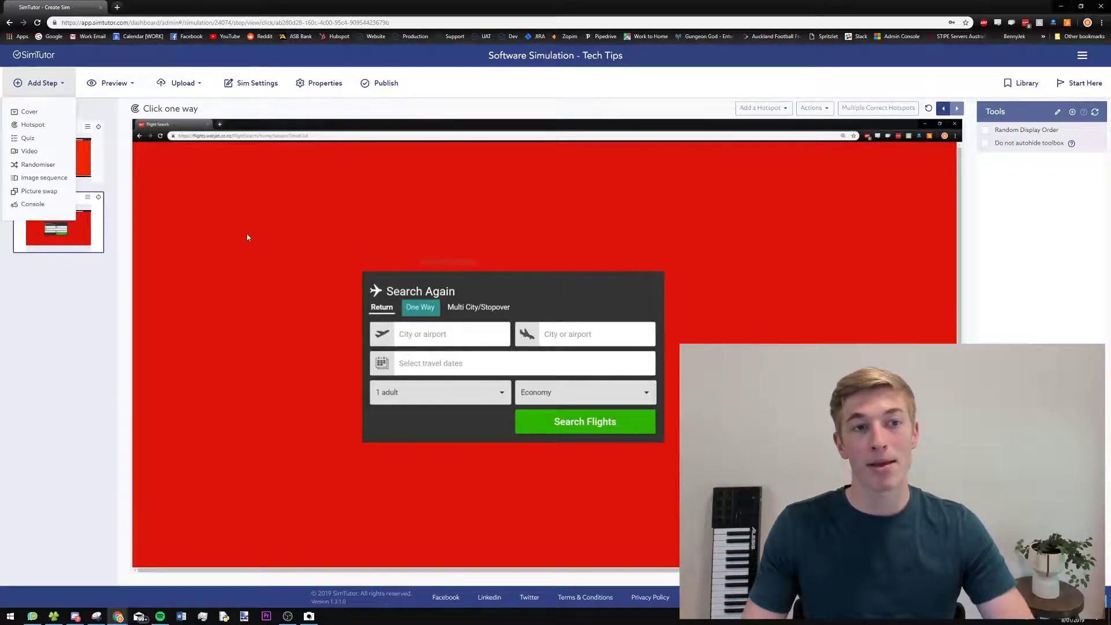
{"action": "left_click", "coordinate": [96, 617]}
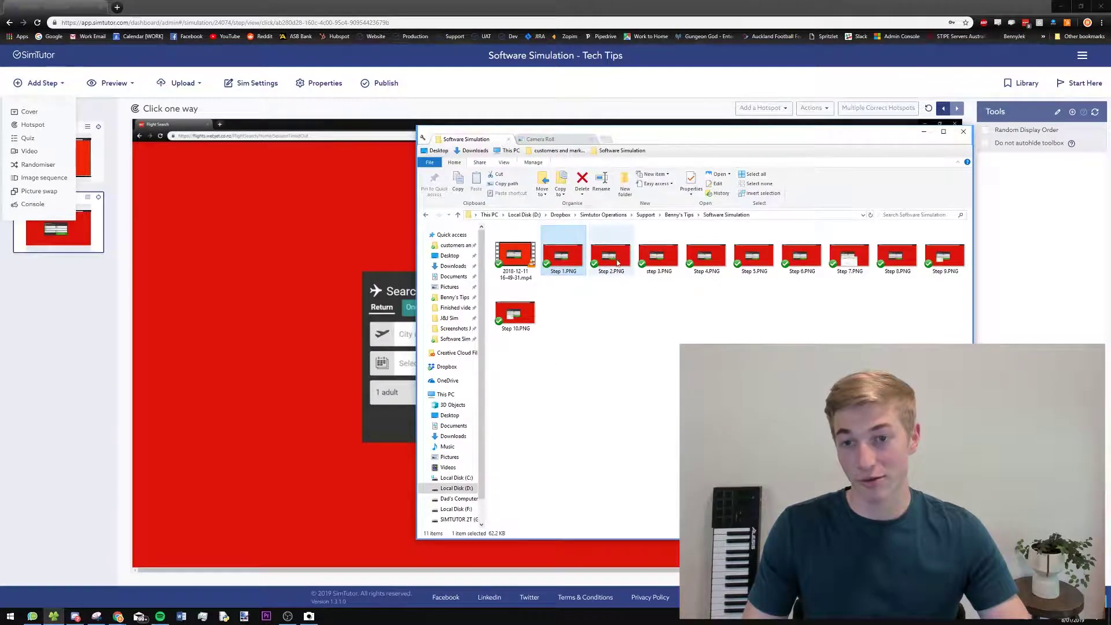
{"action": "double_click", "coordinate": [572, 278]}
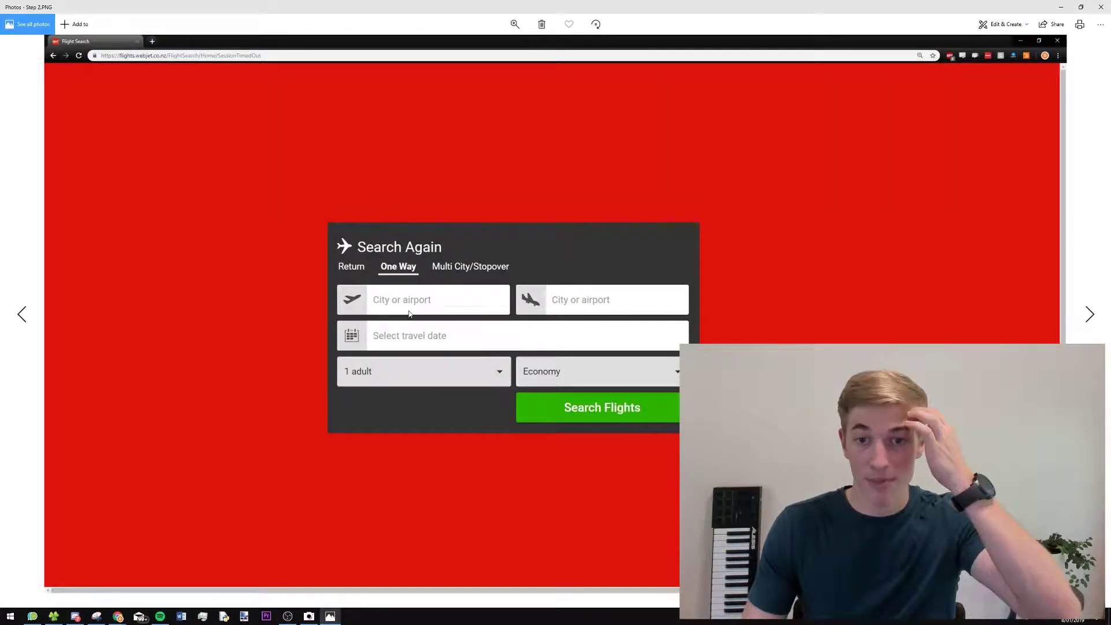
{"action": "key", "text": "Right"}
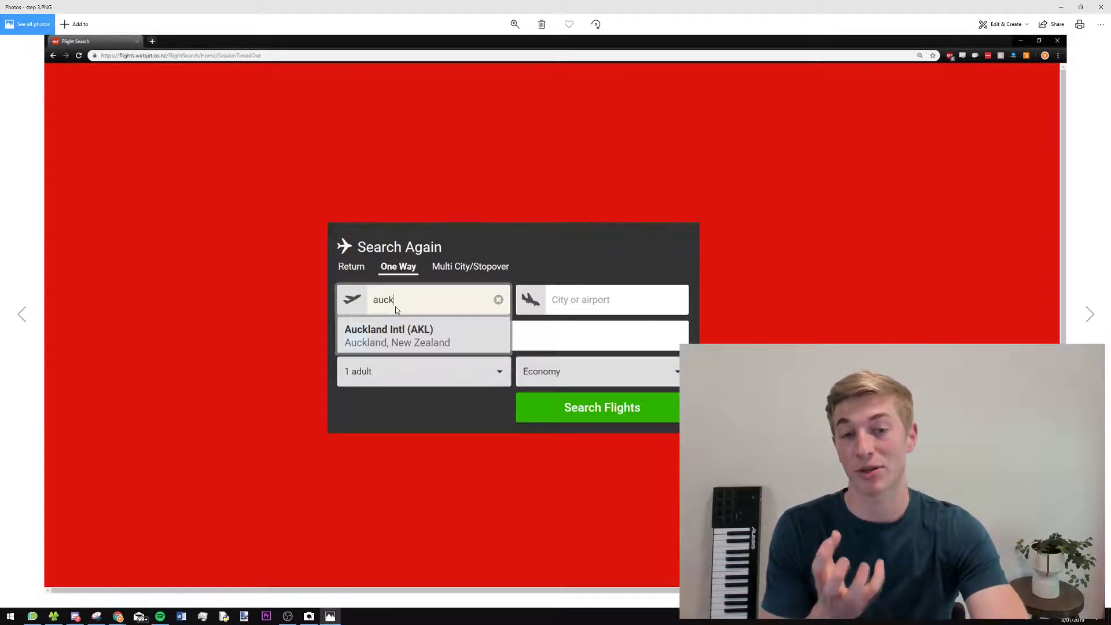
{"action": "key", "text": "Left"}
{"action": "key", "text": "Right"}
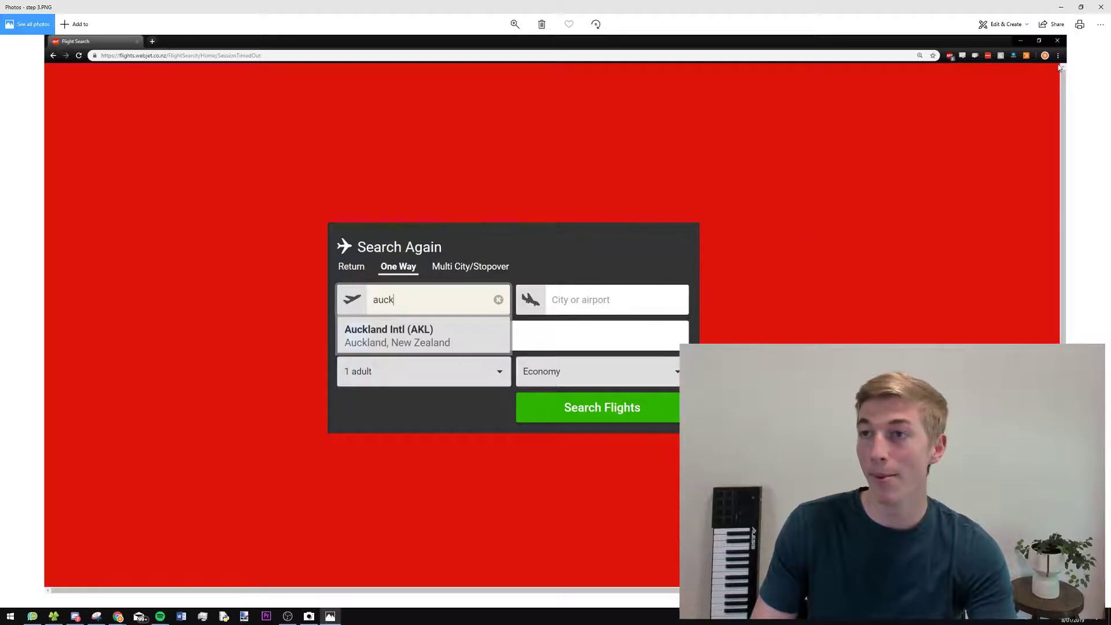
{"action": "left_click", "coordinate": [1062, 8]}
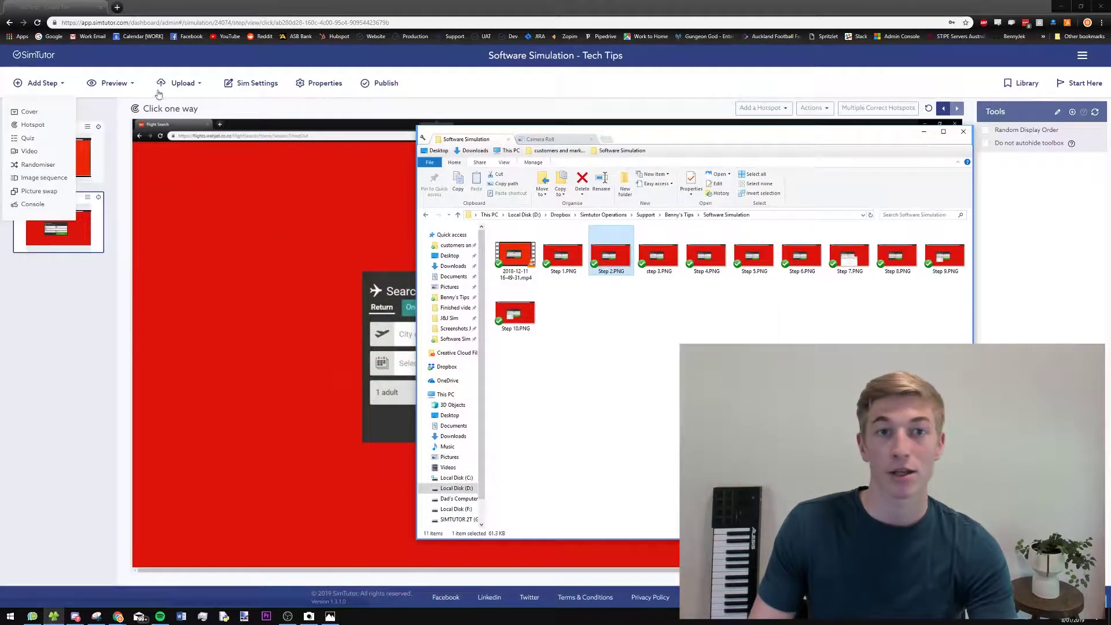
Start a quiz step and upload Step 2.PNG as its background image
{"action": "left_click", "coordinate": [32, 139]}
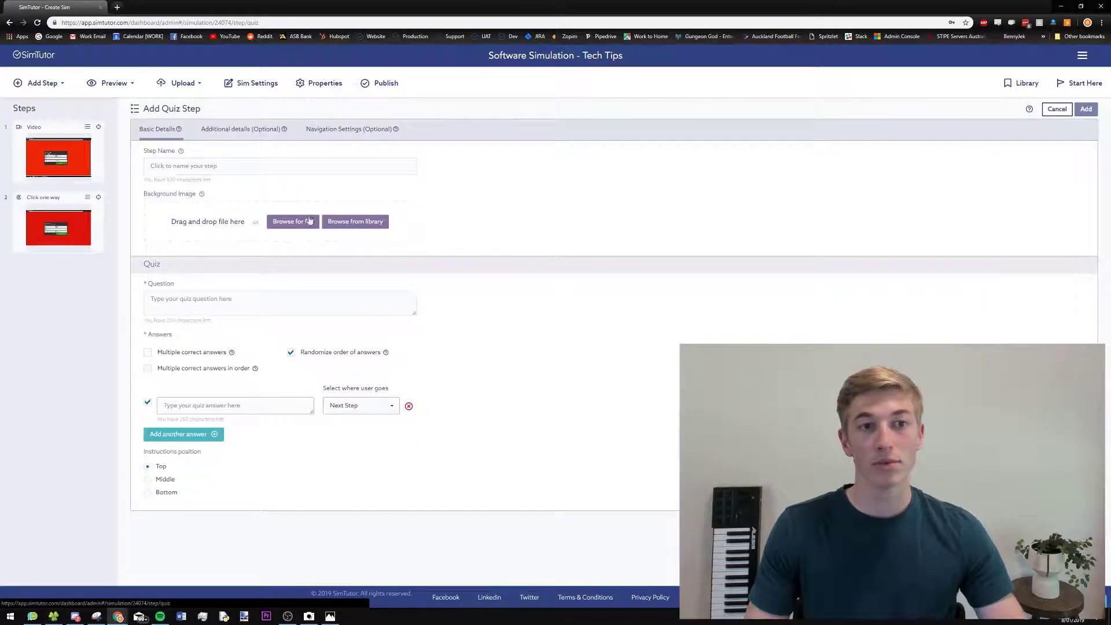
{"action": "left_click", "coordinate": [53, 616]}
{"action": "left_click_drag", "start_coordinate": [656, 263], "coordinate": [226, 221]}
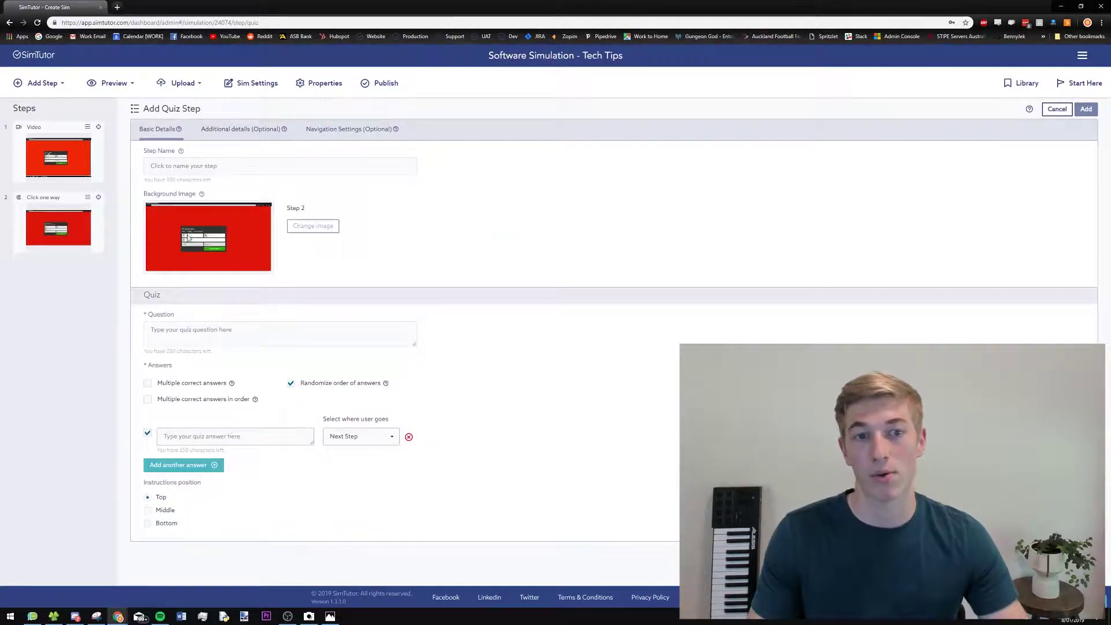
Name the quiz step "Auck" and enter the question "What should you put in the departure field?"
{"action": "left_click", "coordinate": [206, 167]}
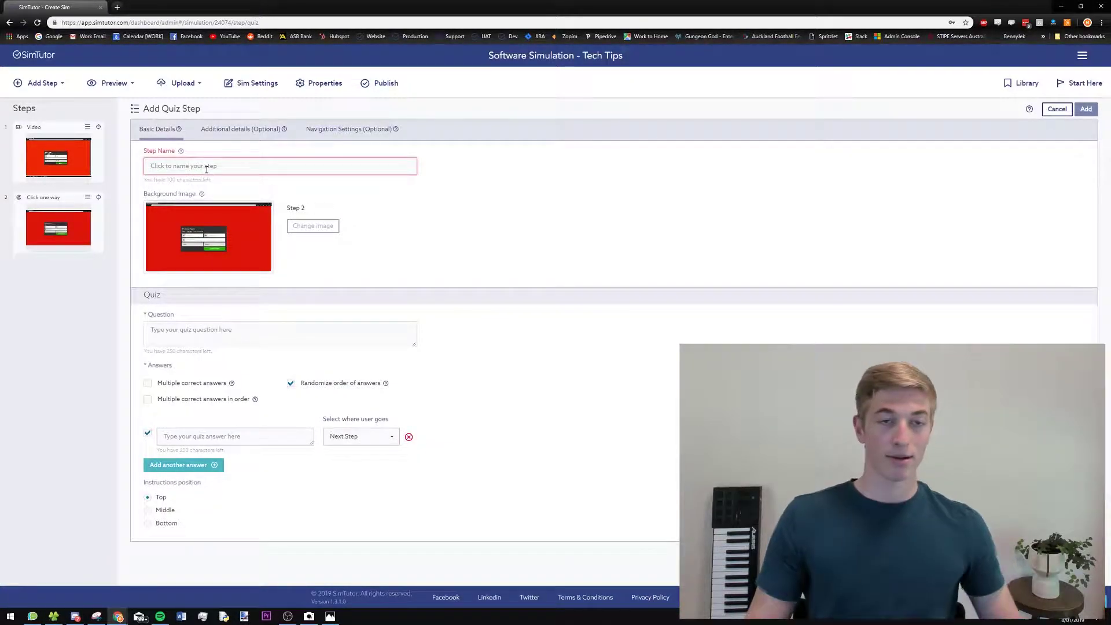
{"action": "type", "text": "Auck"}
{"action": "left_click", "coordinate": [239, 336]}
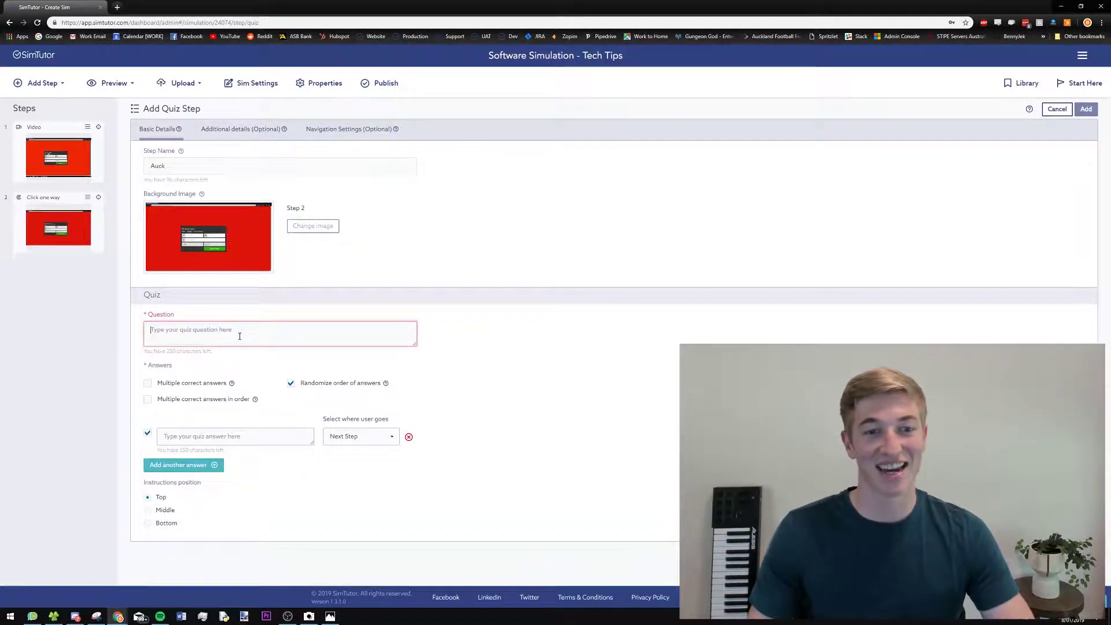
{"action": "type", "text": "What "}
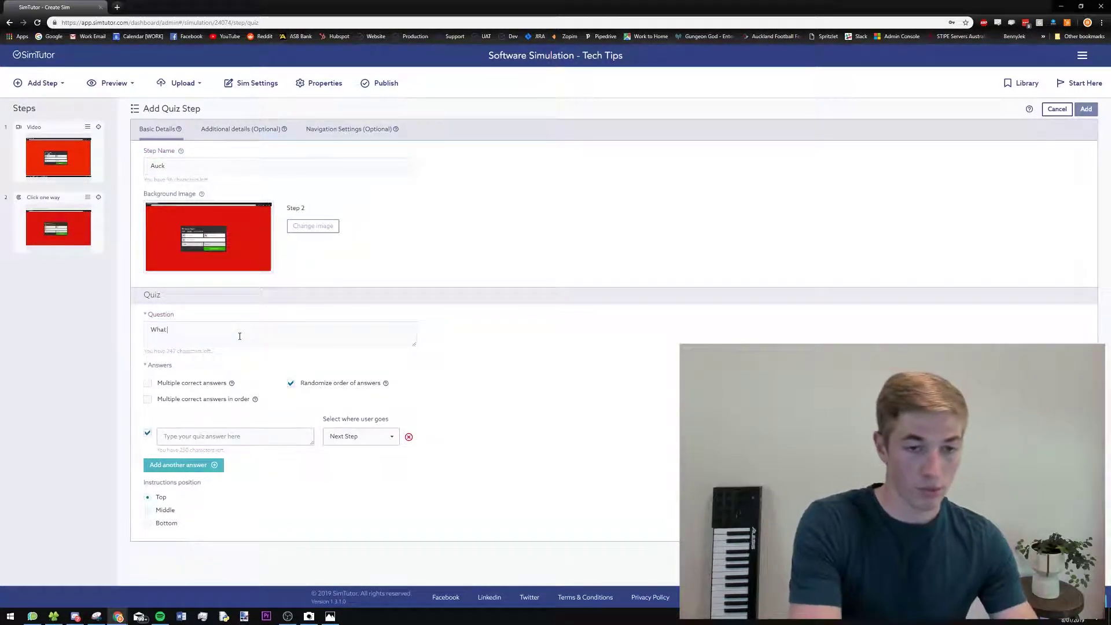
{"action": "type", "text": "should you"}
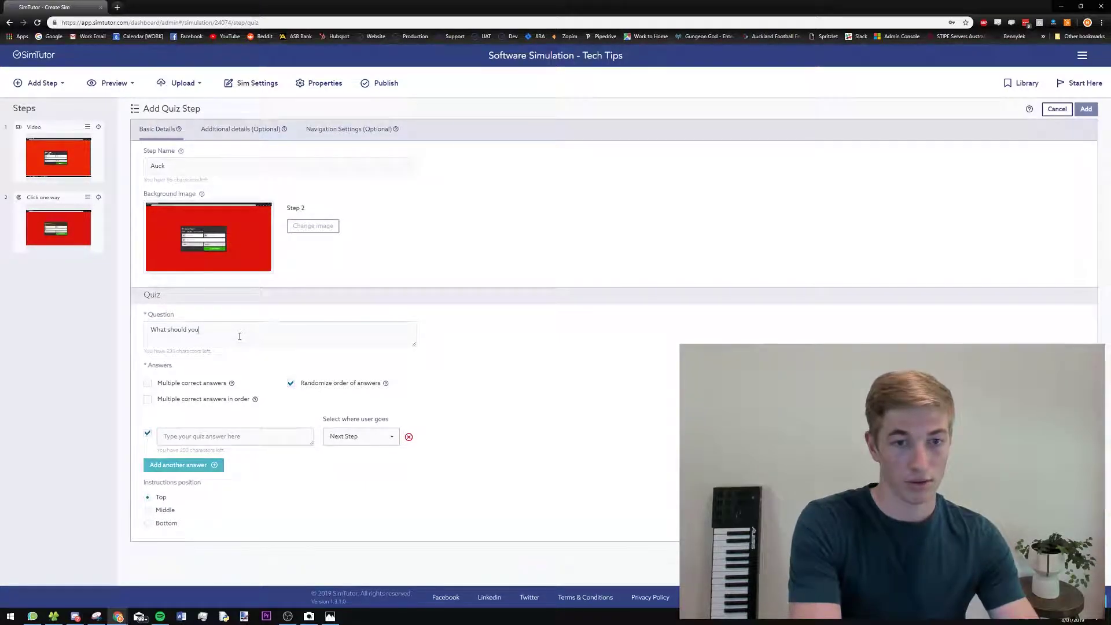
{"action": "type", "text": " put in the depare"}
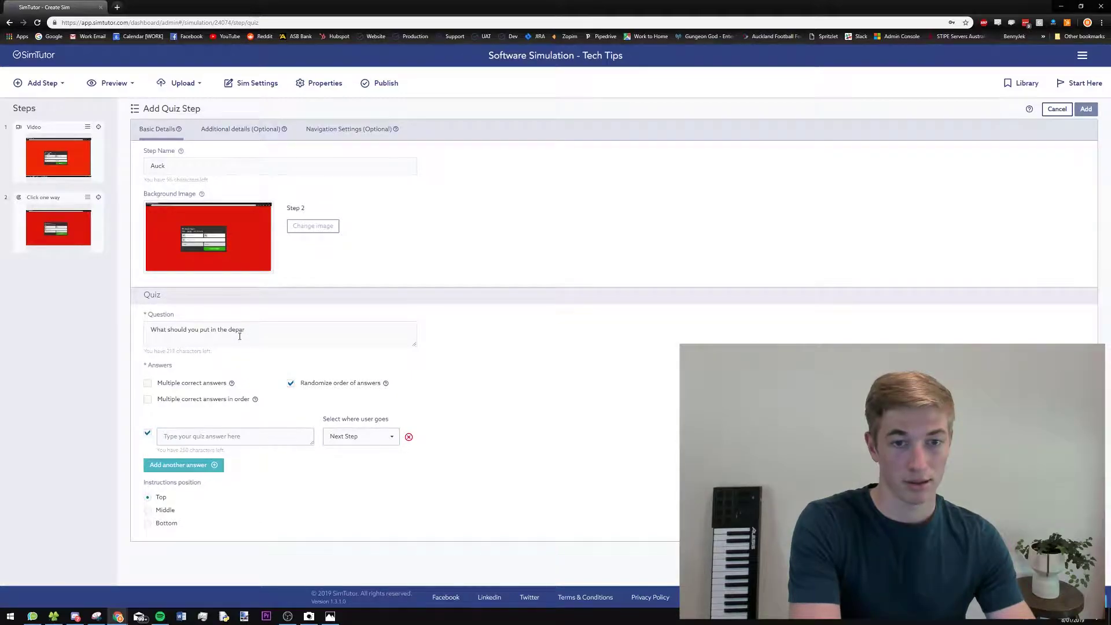
{"action": "type", "text": "ld."}
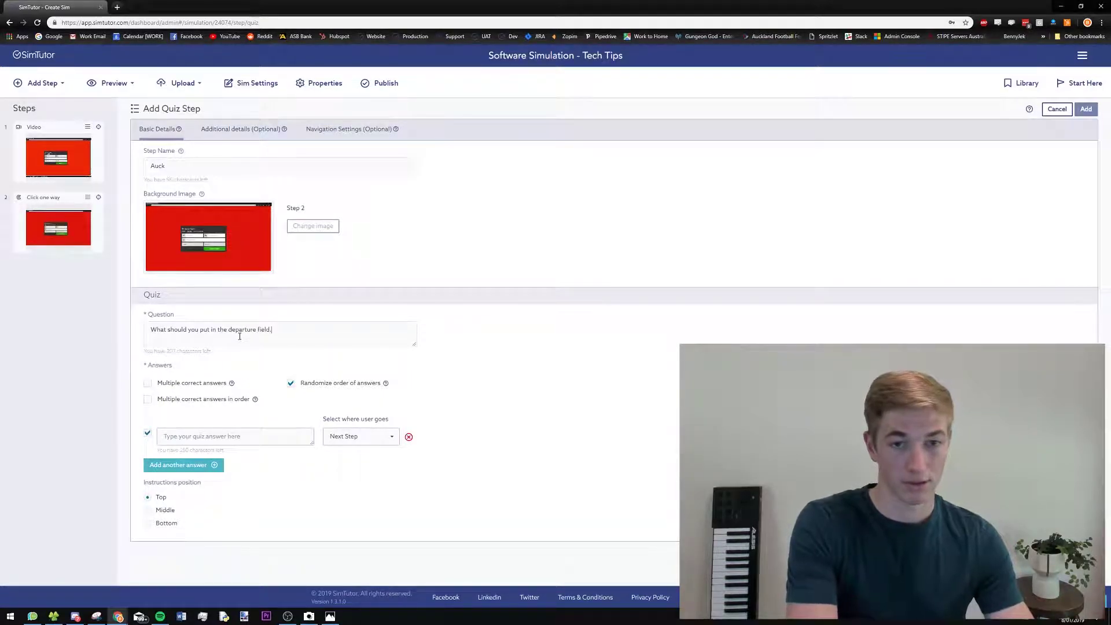
{"action": "key", "text": "BackSpace"}
{"action": "type", "text": "?"}
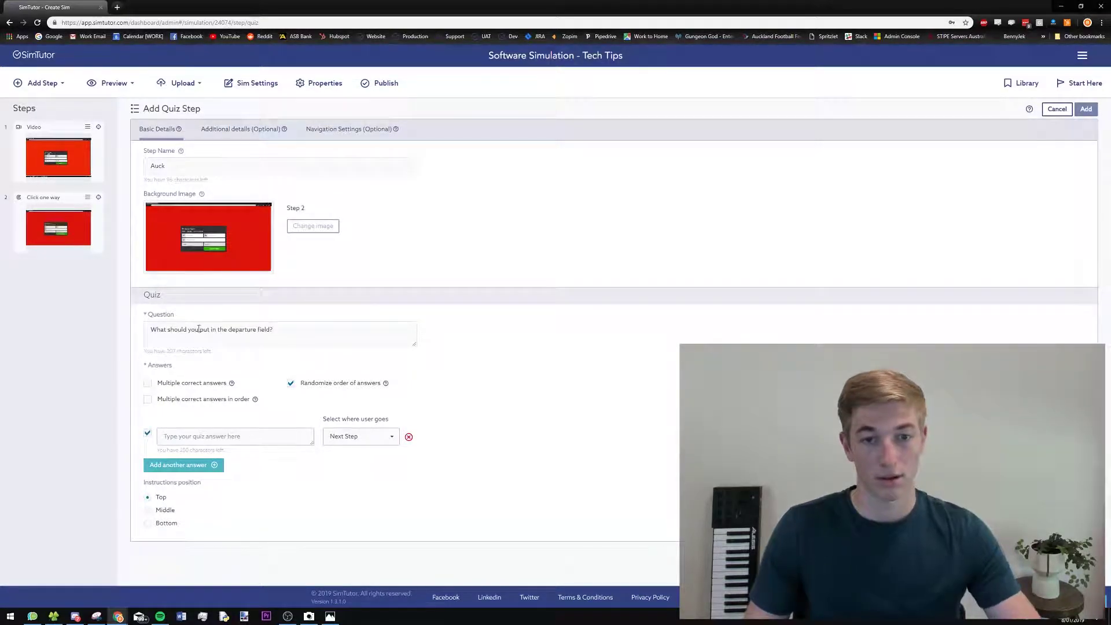
Add two more answer options to the quiz and enter AUCK as the correct first answer
{"action": "left_click", "coordinate": [184, 465]}
{"action": "left_click", "coordinate": [186, 492]}
{"action": "left_click", "coordinate": [224, 437]}
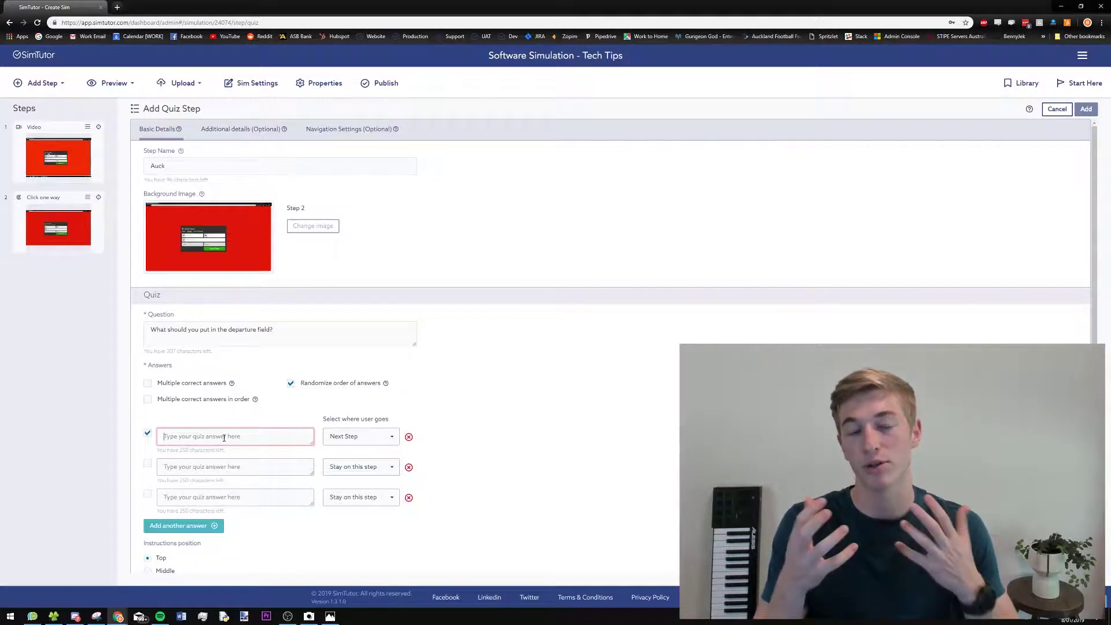
{"action": "type", "text": "AUCK"}
Enter SYD and AKC as the two wrong answers and add the quiz step to the simulation
{"action": "left_click", "coordinate": [215, 470]}
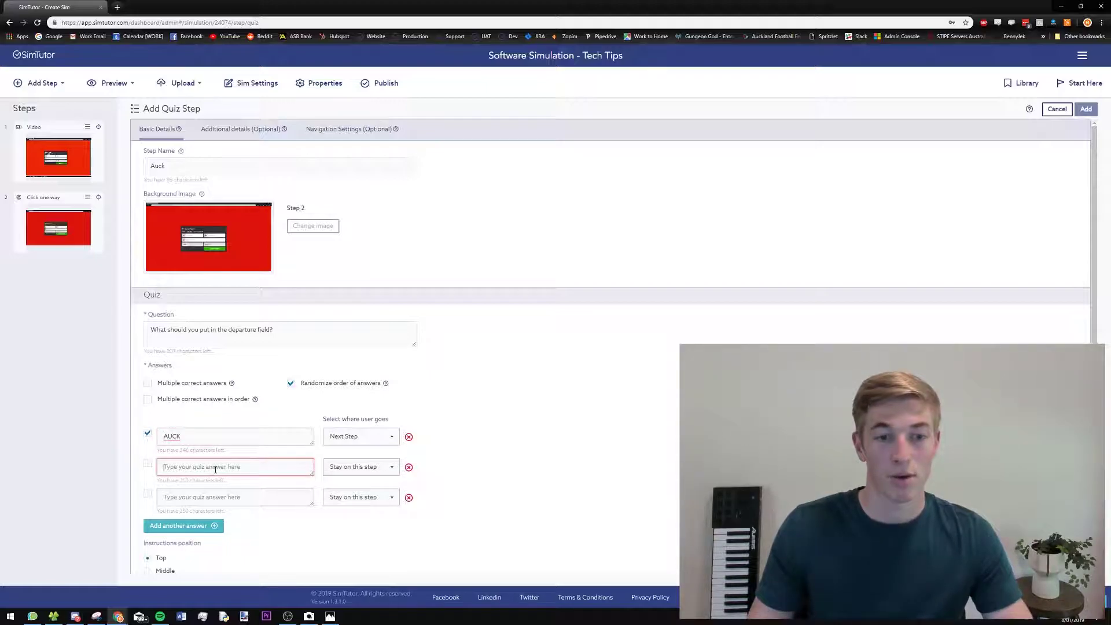
{"action": "type", "text": "sYD"}
{"action": "key", "text": "BackSpace"}
{"action": "key", "text": "BackSpace"}
{"action": "key", "text": "BackSpace"}
{"action": "type", "text": "SYD"}
{"action": "left_click", "coordinate": [179, 492]}
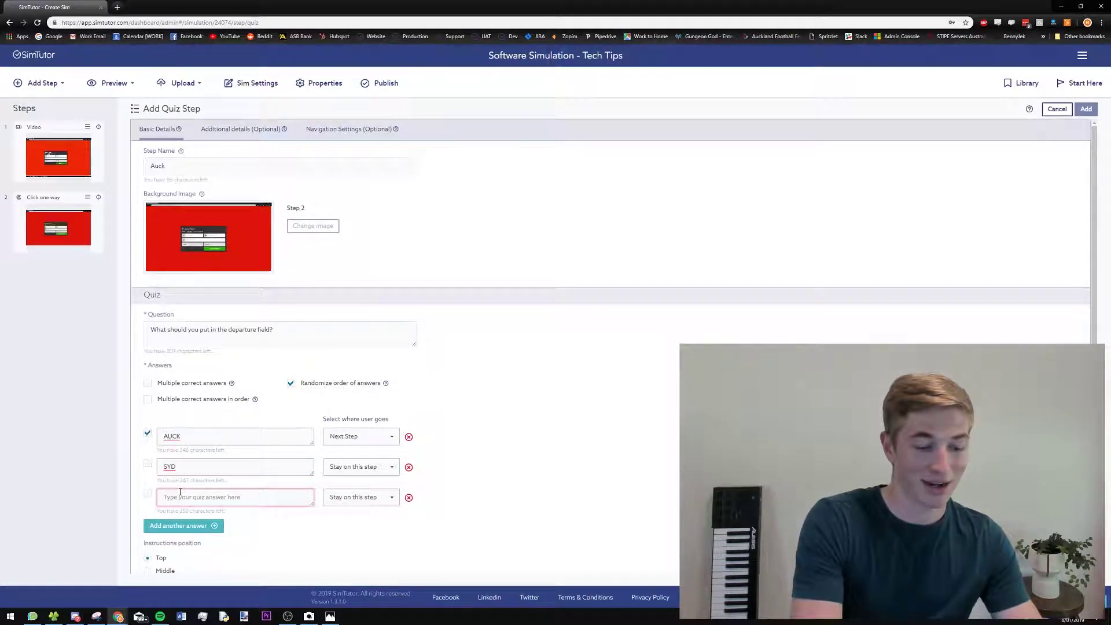
{"action": "type", "text": "AKC"}
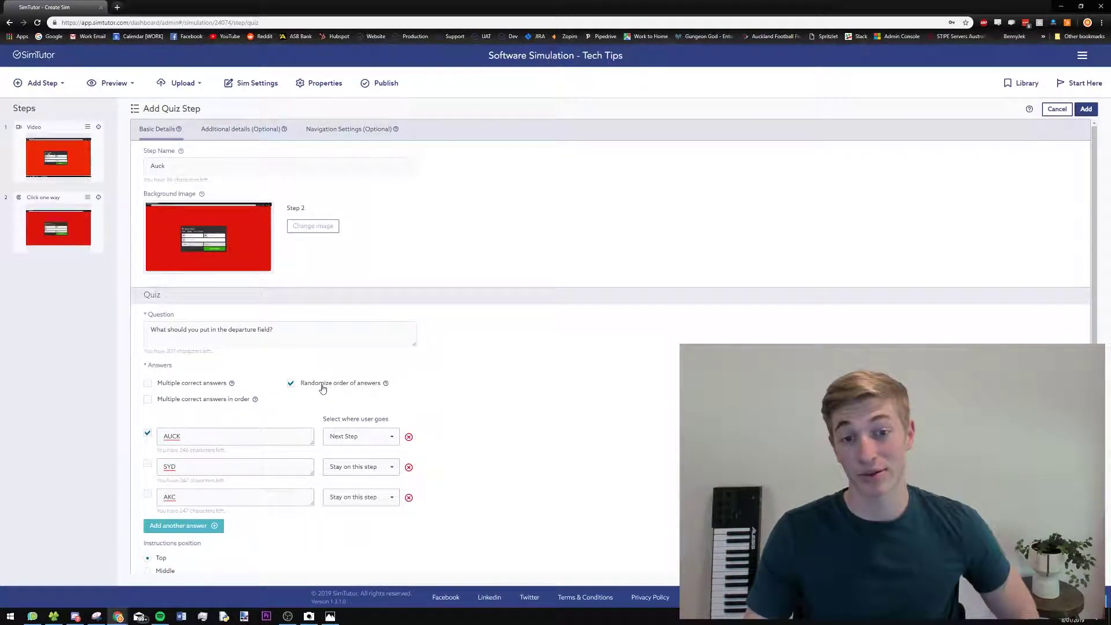
{"action": "left_click", "coordinate": [1086, 109]}
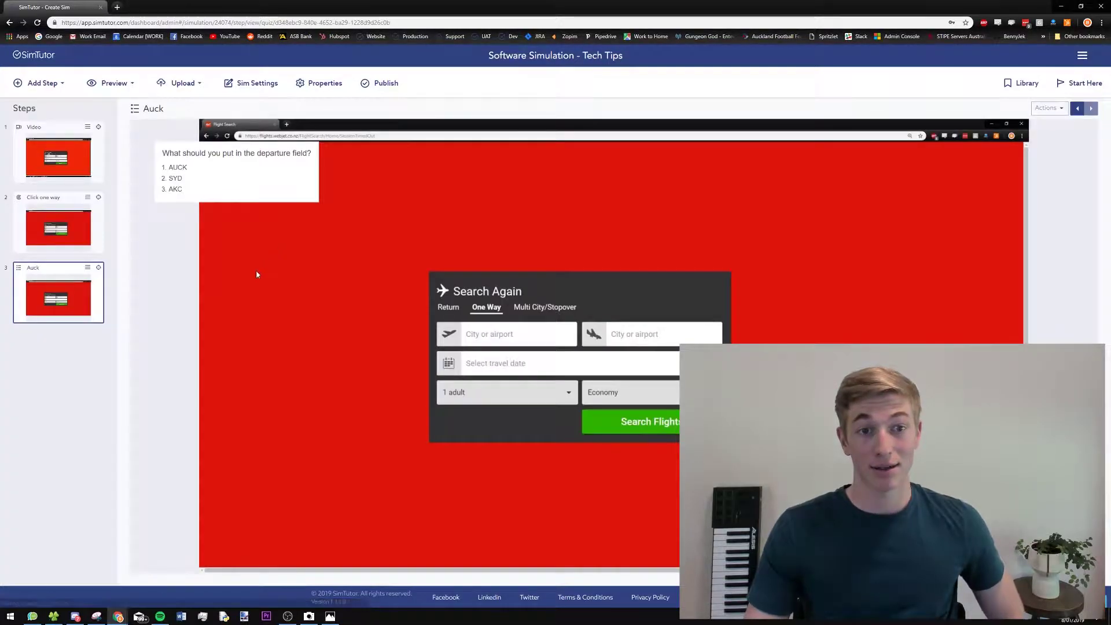
Start a new hotspot step and upload the step 3 screenshot as its image
{"action": "left_click", "coordinate": [43, 83]}
{"action": "left_click", "coordinate": [33, 125]}
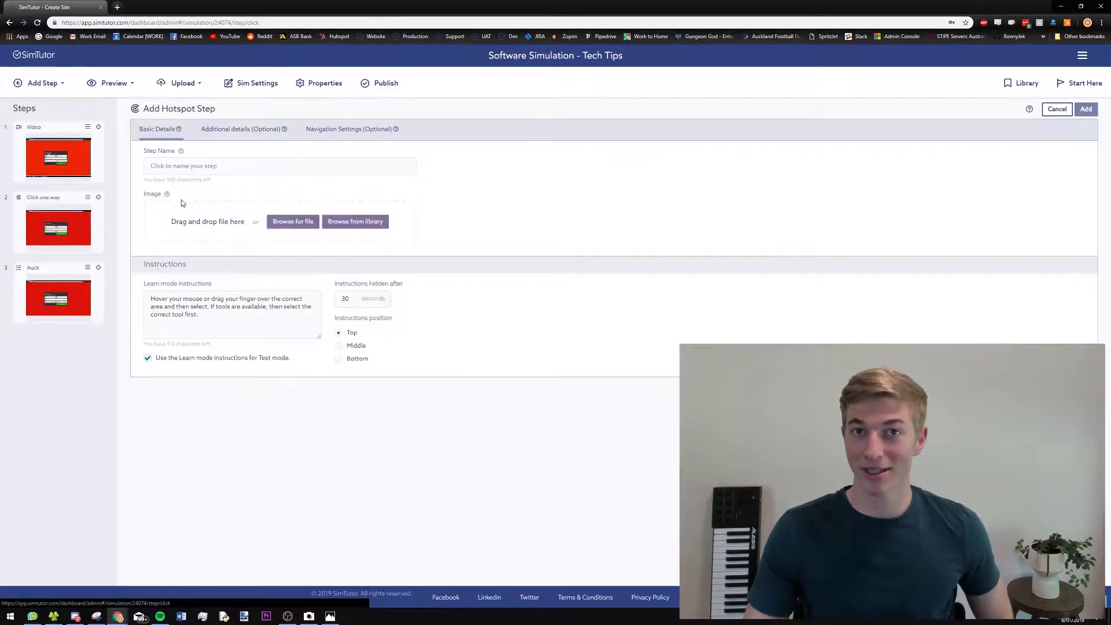
{"action": "left_click", "coordinate": [53, 616]}
{"action": "left_click", "coordinate": [658, 257]}
{"action": "left_click_drag", "start_coordinate": [660, 261], "coordinate": [204, 234]}
Replace the default learn mode instructions with "Click the departure country"
{"action": "left_click_drag", "start_coordinate": [168, 405], "coordinate": [136, 339]}
{"action": "left_click", "coordinate": [228, 357]}
{"action": "key", "text": "ctrl+a"}
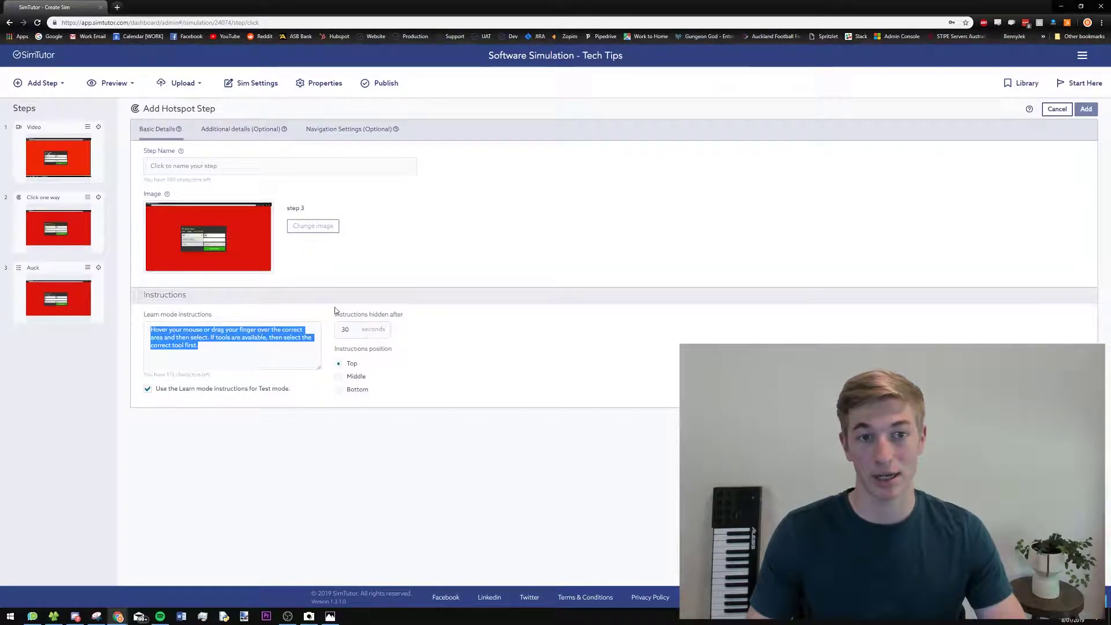
{"action": "type", "text": "click"}
{"action": "key", "text": "BackSpace"}
{"action": "key", "text": "BackSpace"}
{"action": "key", "text": "BackSpace"}
{"action": "key", "text": "BackSpace"}
{"action": "key", "text": "BackSpace"}
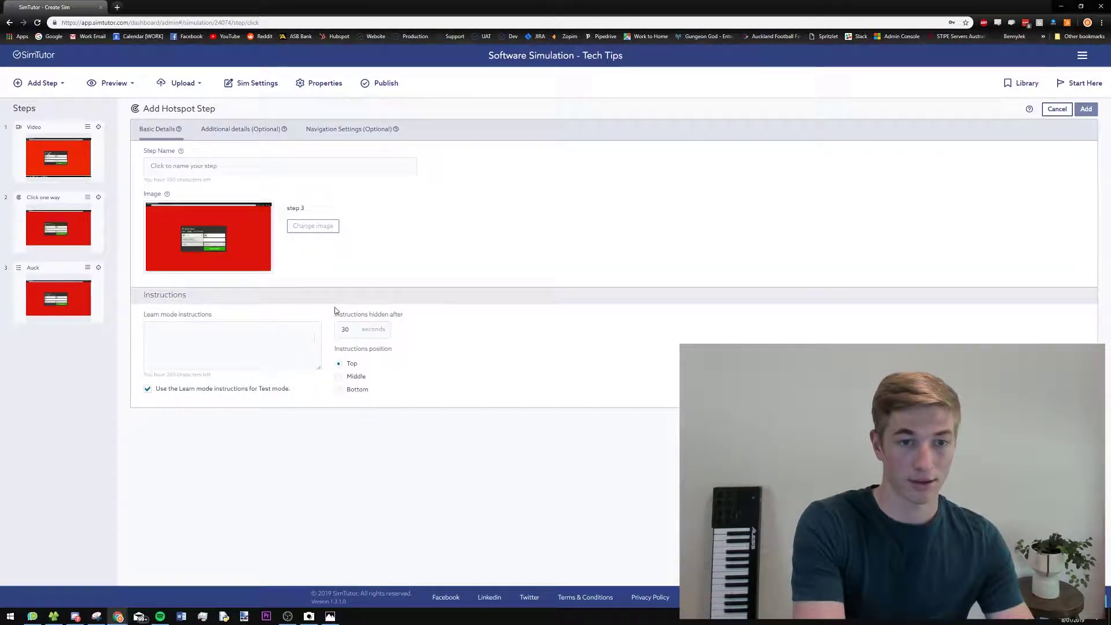
{"action": "type", "text": "Click "}
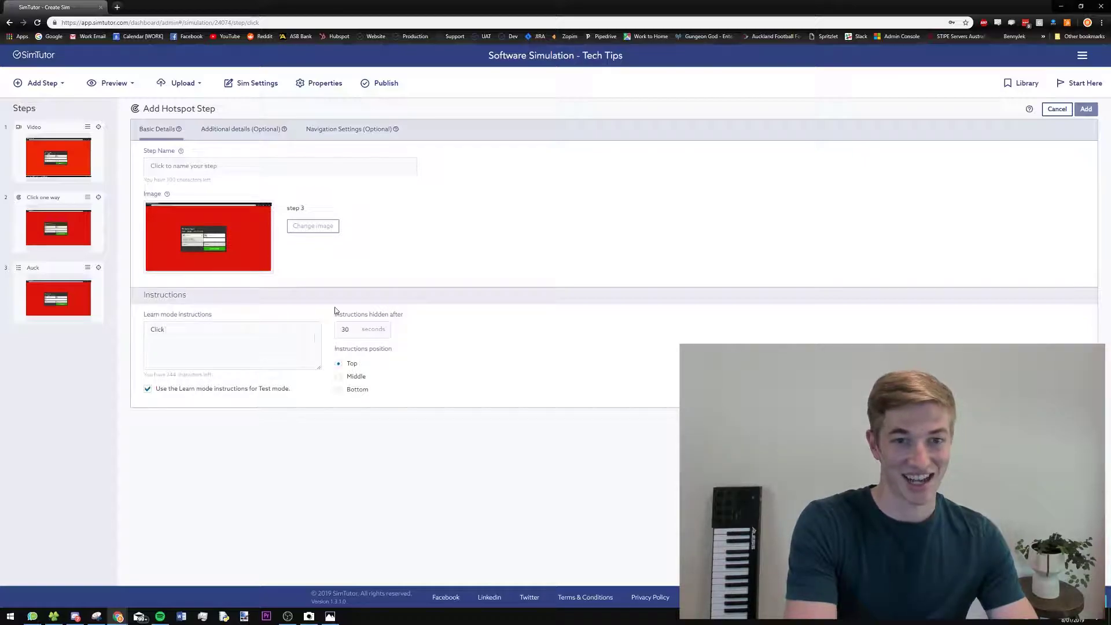
{"action": "type", "text": "ithe"}
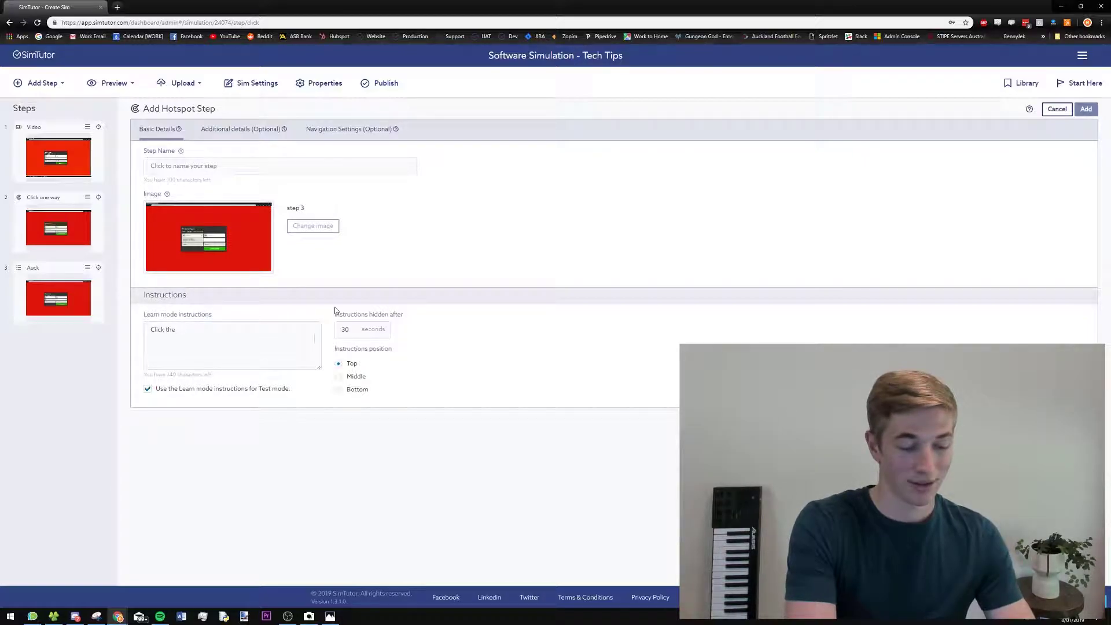
{"action": "type", "text": " depa"}
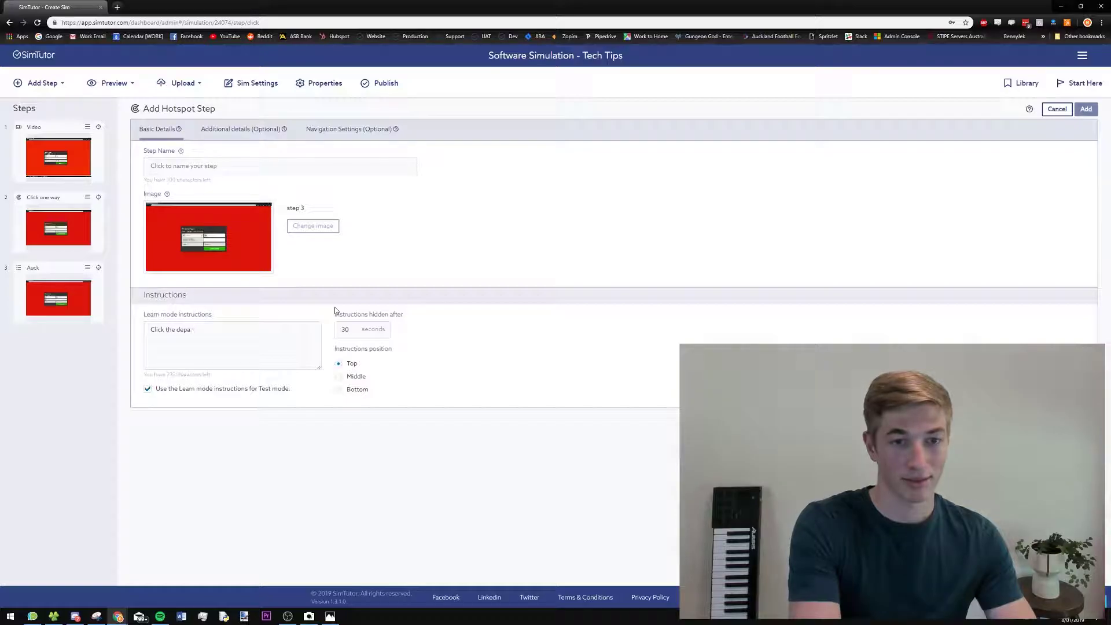
{"action": "type", "text": "rture"}
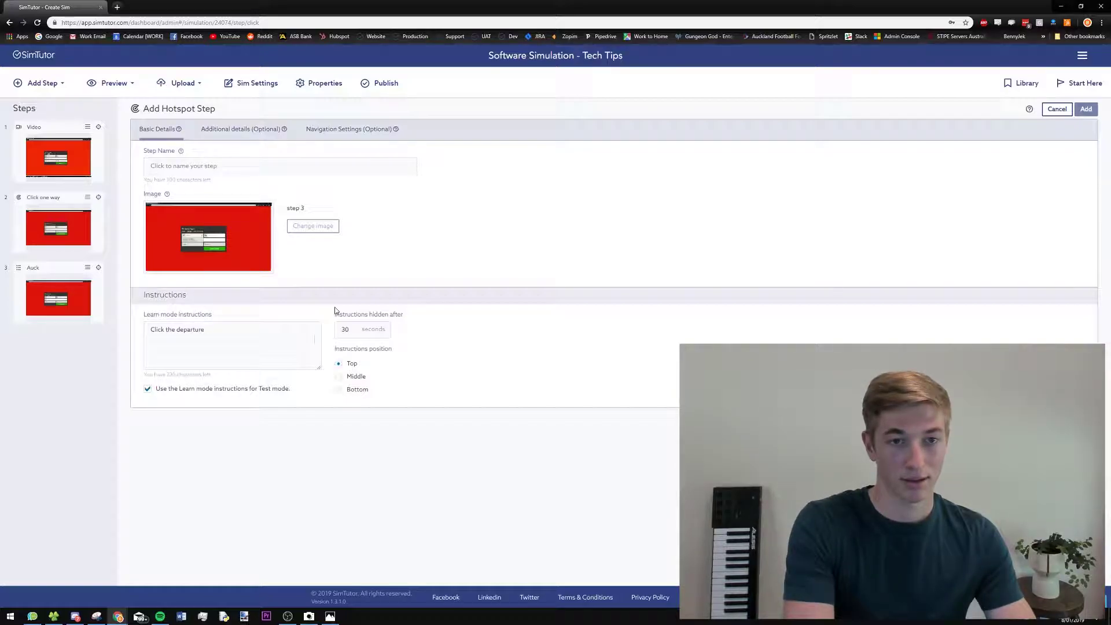
{"action": "type", "text": " country"}
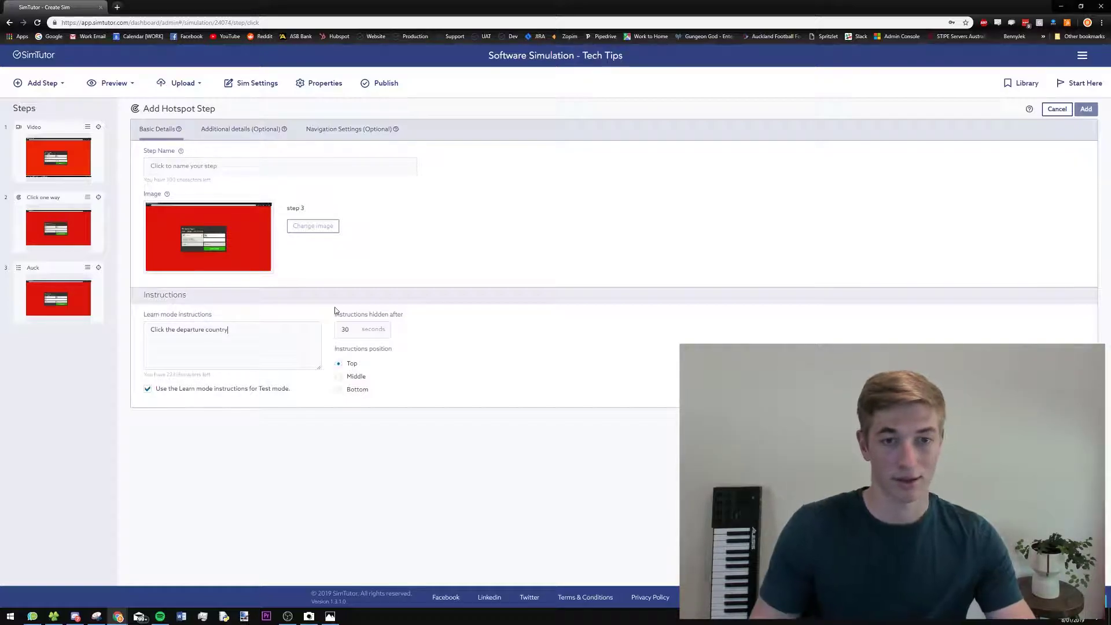
Name the hotspot step "Departure" and add it to the simulation
{"action": "left_click", "coordinate": [285, 164]}
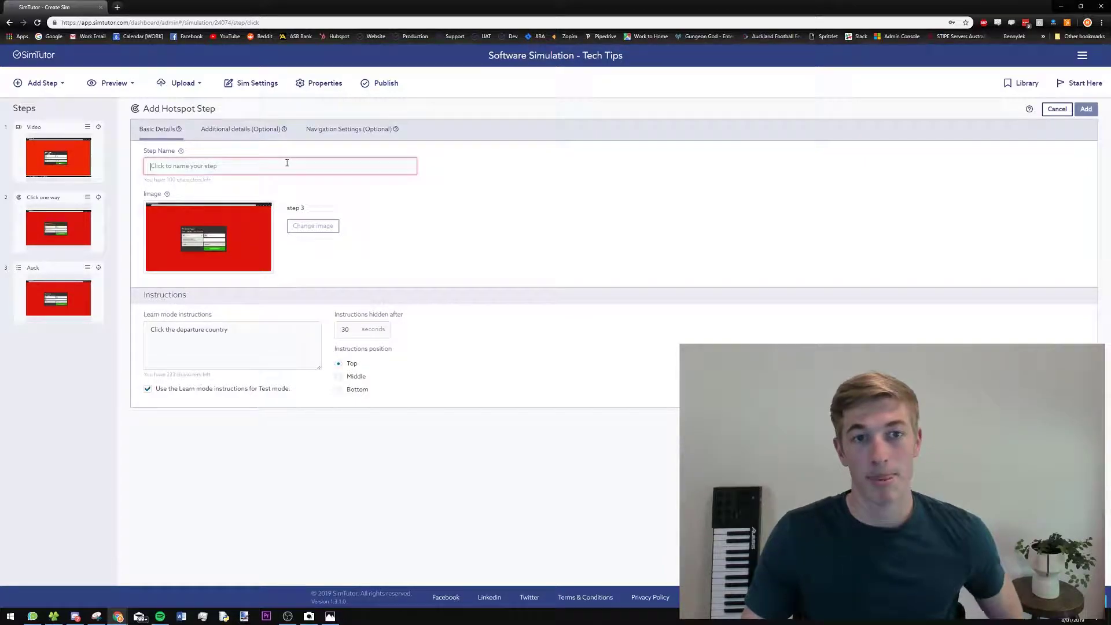
{"action": "type", "text": "Departure"}
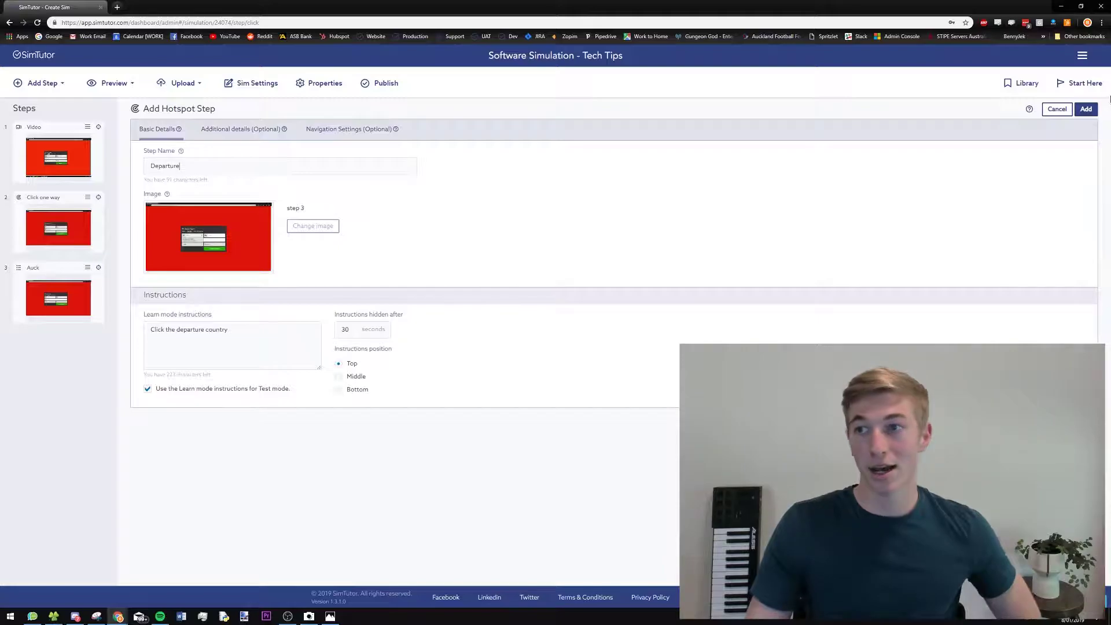
{"action": "left_click", "coordinate": [1086, 109]}
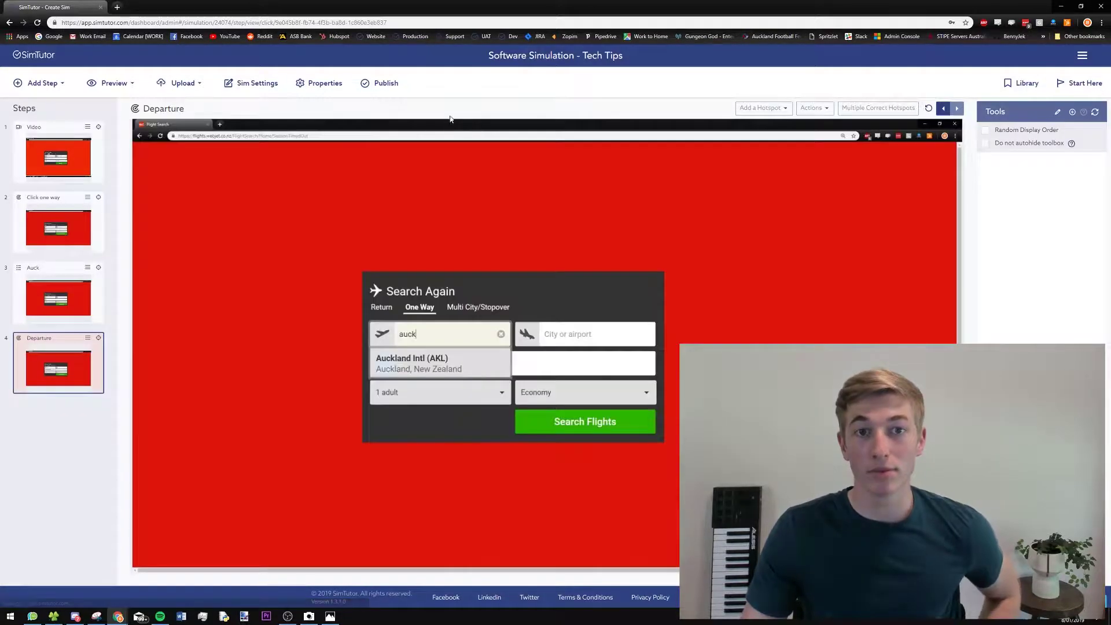
Add a square hotspot and fit it over the Auckland Intl (AKL) suggestion below the departure field
{"action": "left_click", "coordinate": [814, 110]}
{"action": "left_click", "coordinate": [752, 153]}
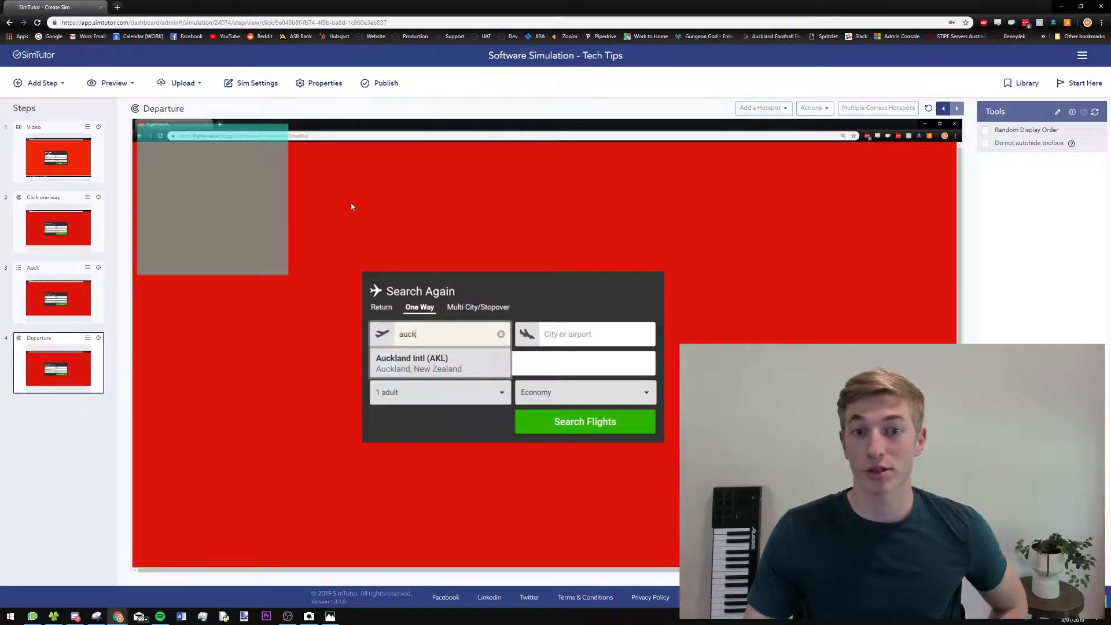
{"action": "left_click_drag", "start_coordinate": [213, 173], "coordinate": [440, 279]}
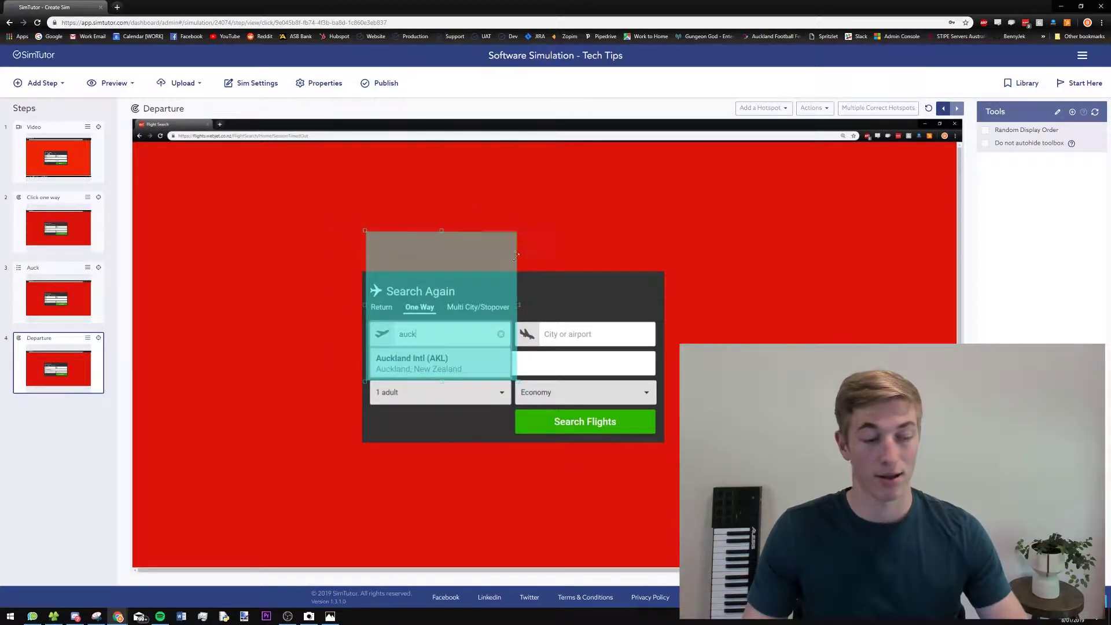
{"action": "left_click_drag", "start_coordinate": [518, 228], "coordinate": [511, 349]}
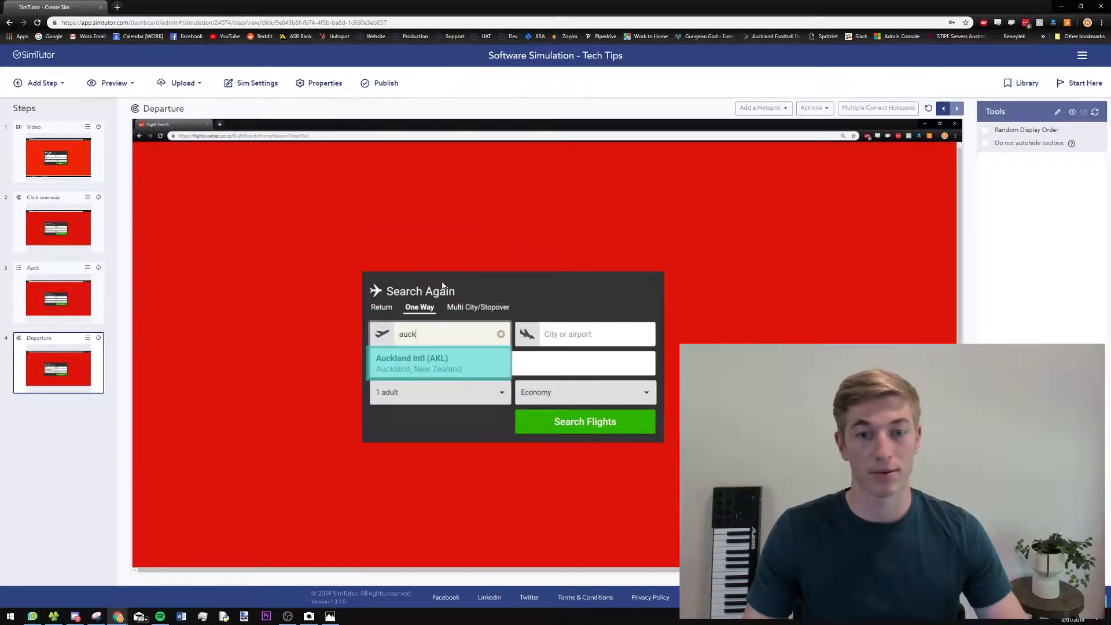
Preview the simulation in learn mode from the "Click one way" step, choosing One Way, AUCK and Auckland Intl (AKL)
{"action": "left_click", "coordinate": [122, 91]}
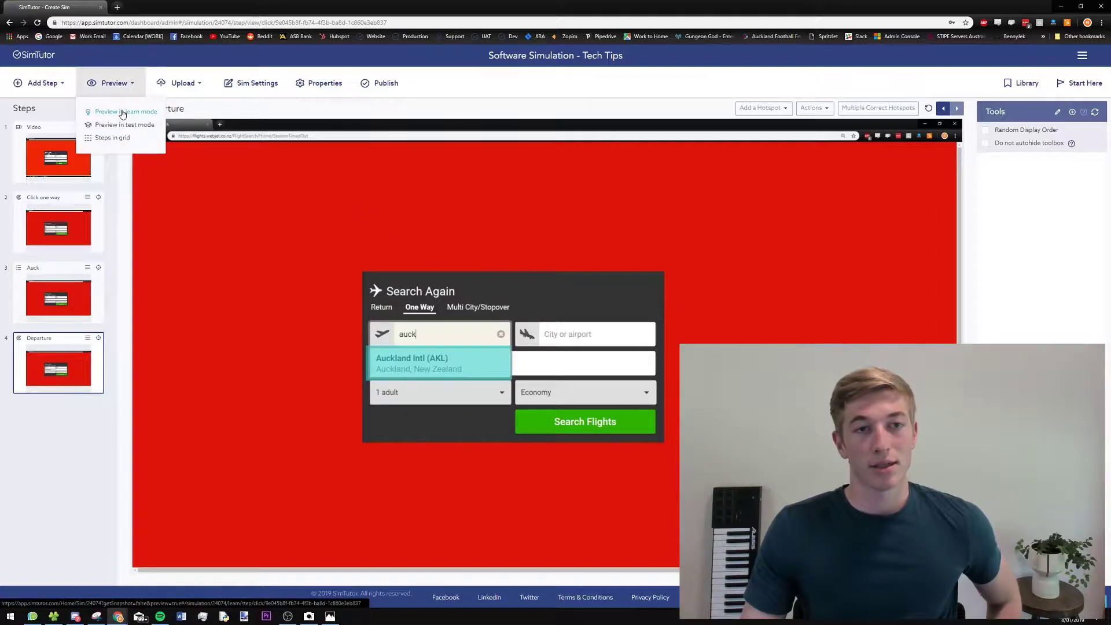
{"action": "left_click", "coordinate": [65, 218]}
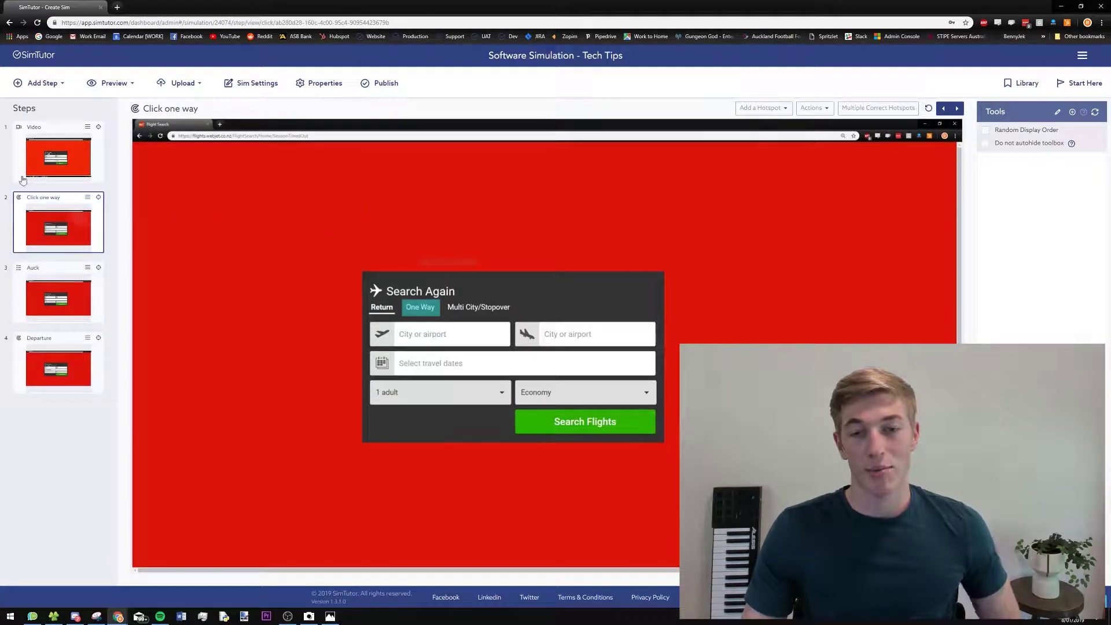
{"action": "left_click", "coordinate": [107, 91]}
{"action": "left_click", "coordinate": [109, 114]}
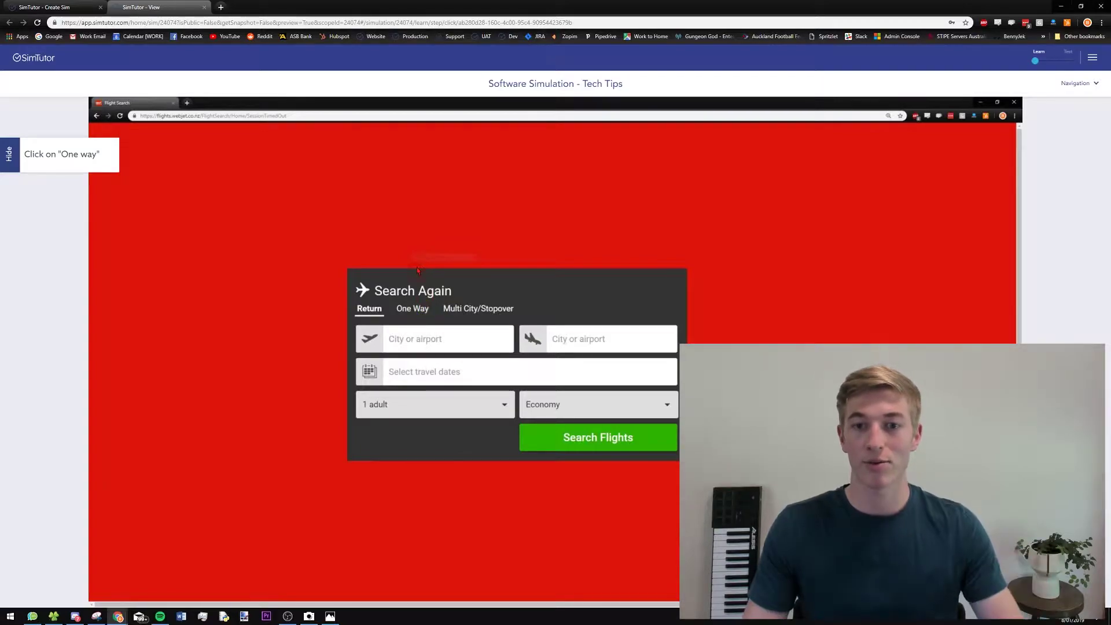
{"action": "left_click", "coordinate": [410, 312]}
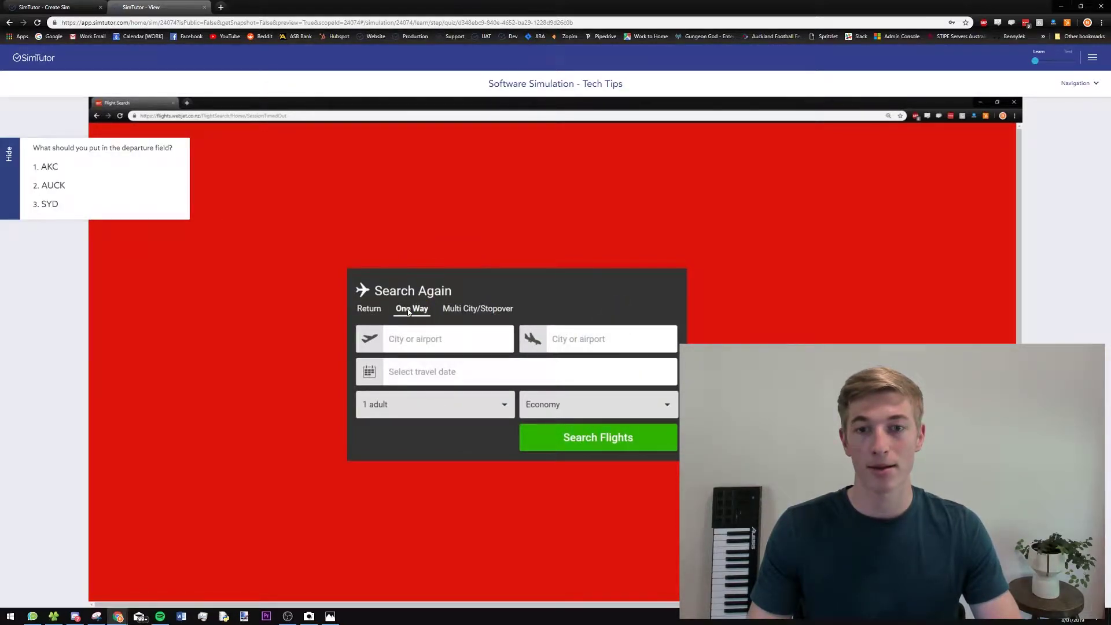
{"action": "left_click", "coordinate": [74, 188]}
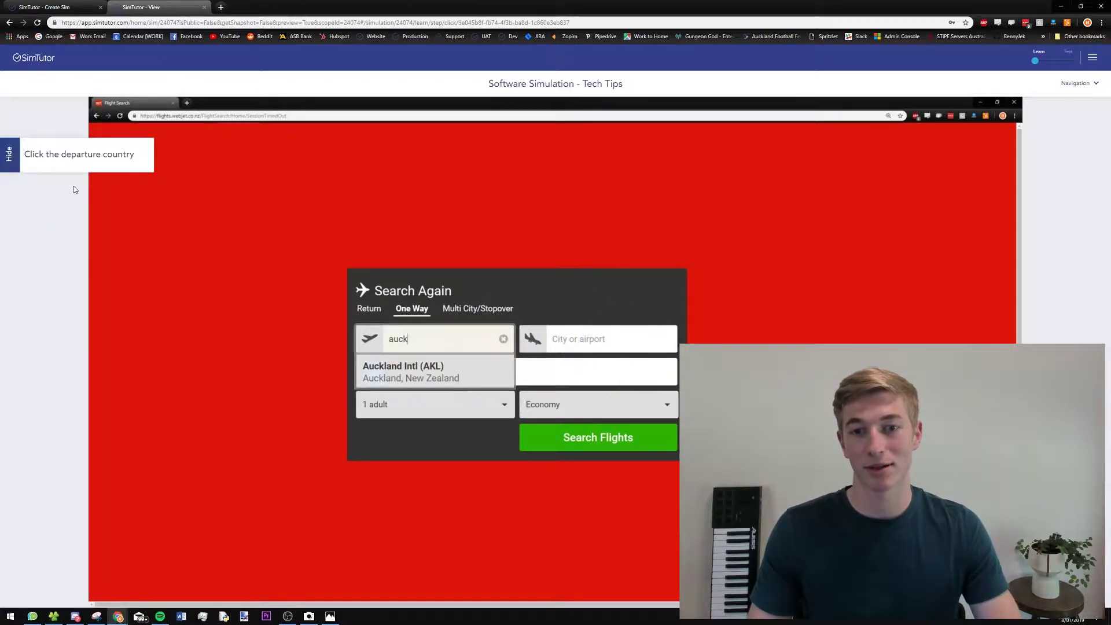
{"action": "left_click", "coordinate": [428, 377]}
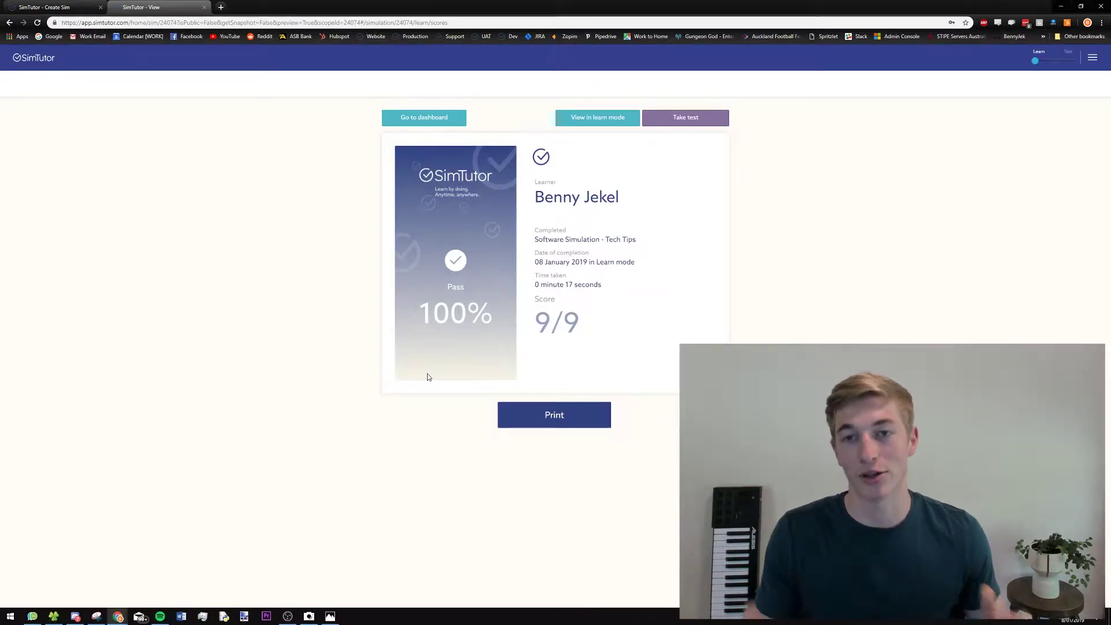
Open Step 7.PNG in Photos and examine the Step 6 to Step 10 screenshots covering travel date and passenger selection
{"action": "left_click", "coordinate": [46, 7]}
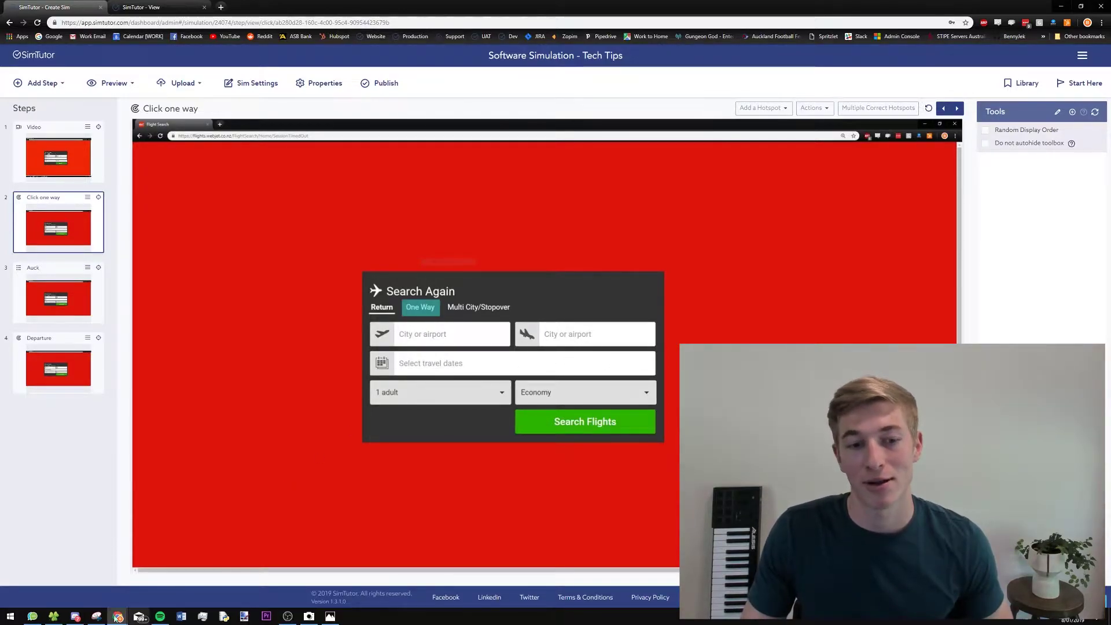
{"action": "left_click", "coordinate": [53, 616]}
{"action": "double_click", "coordinate": [849, 255]}
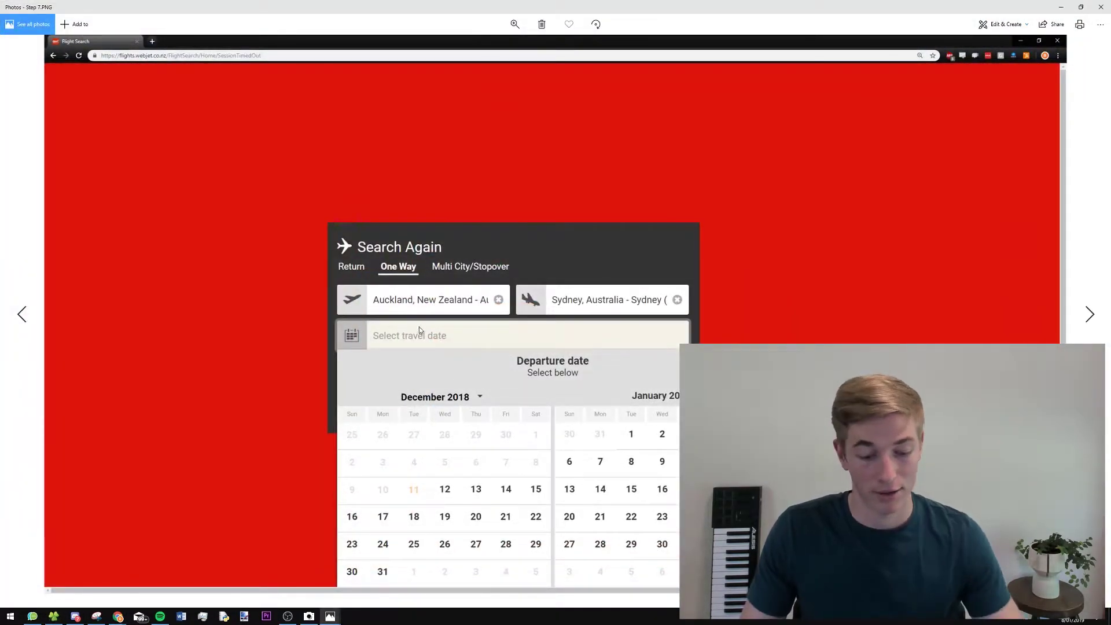
{"action": "key", "text": "Left"}
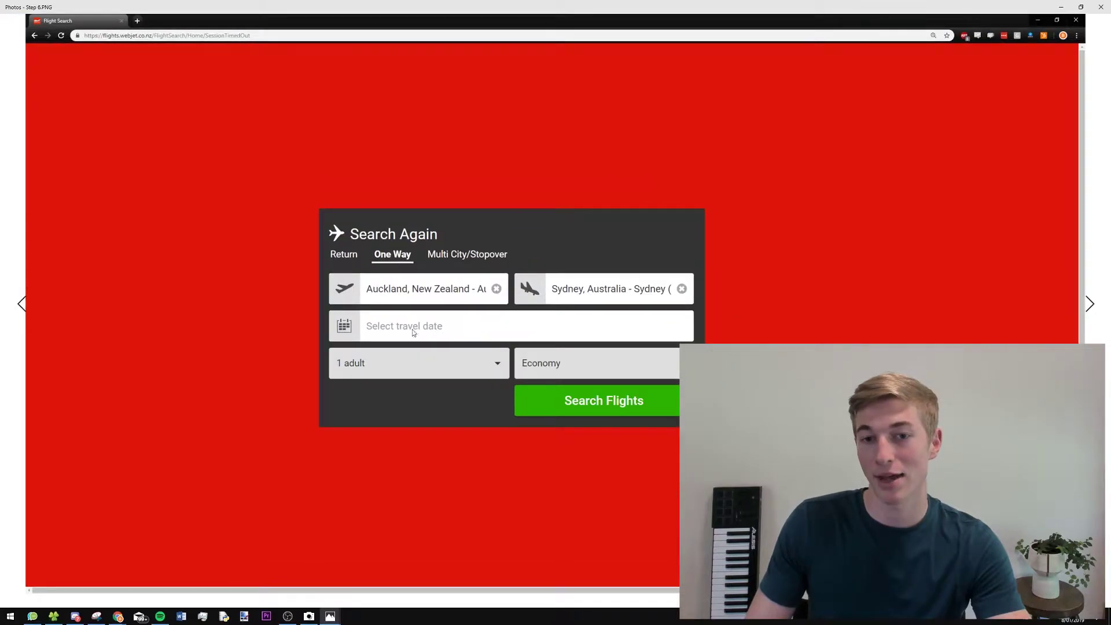
{"action": "key", "text": "Right"}
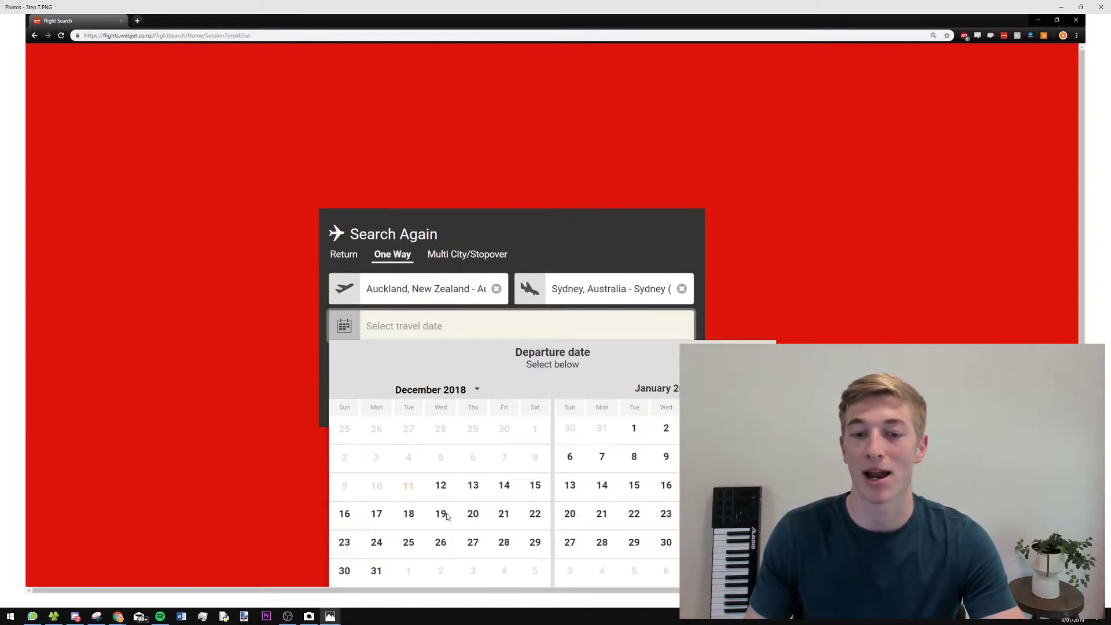
{"action": "key", "text": "Right"}
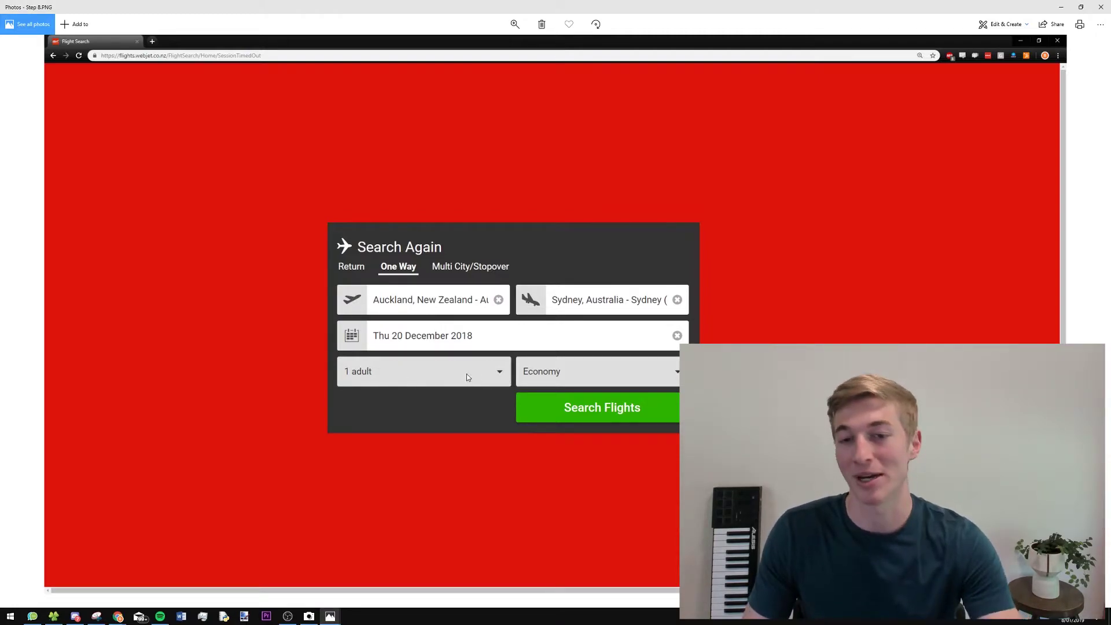
{"action": "key", "text": "Right"}
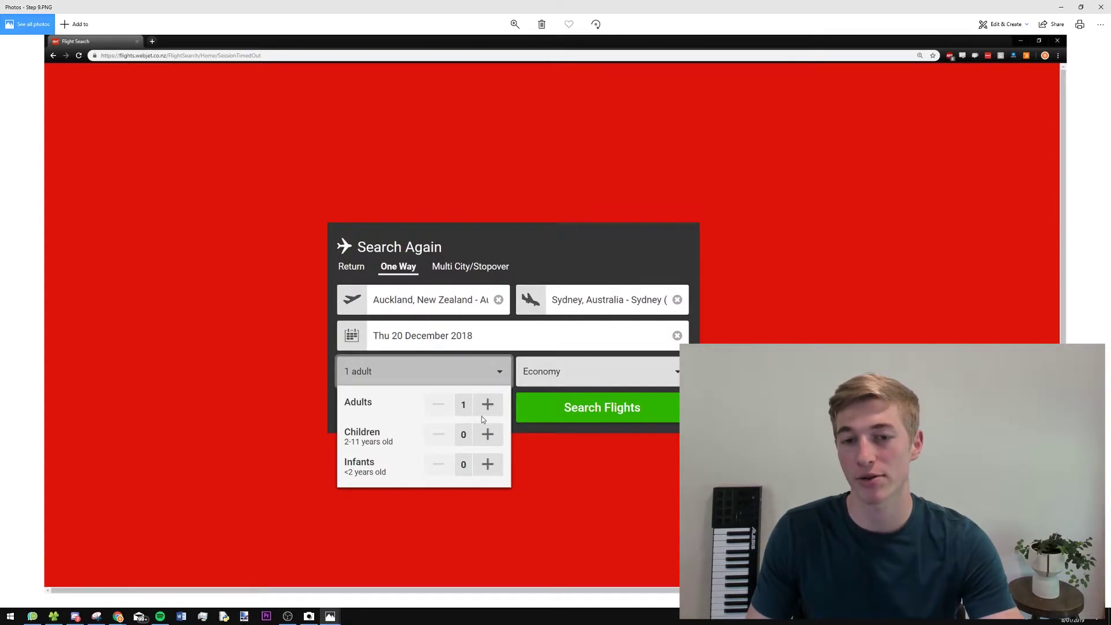
{"action": "key", "text": "Right"}
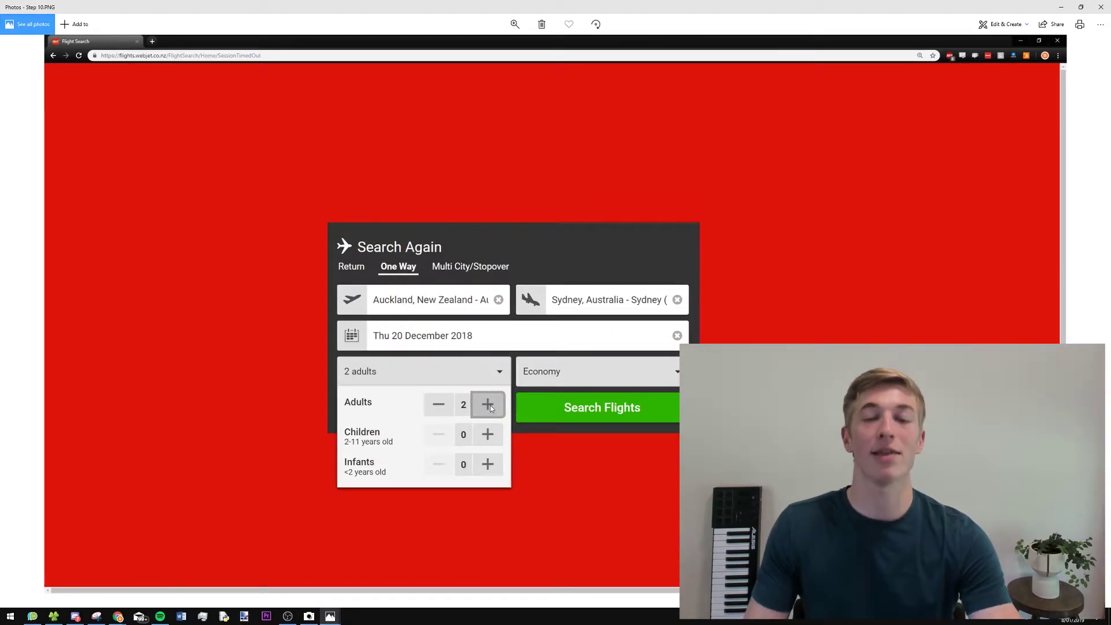